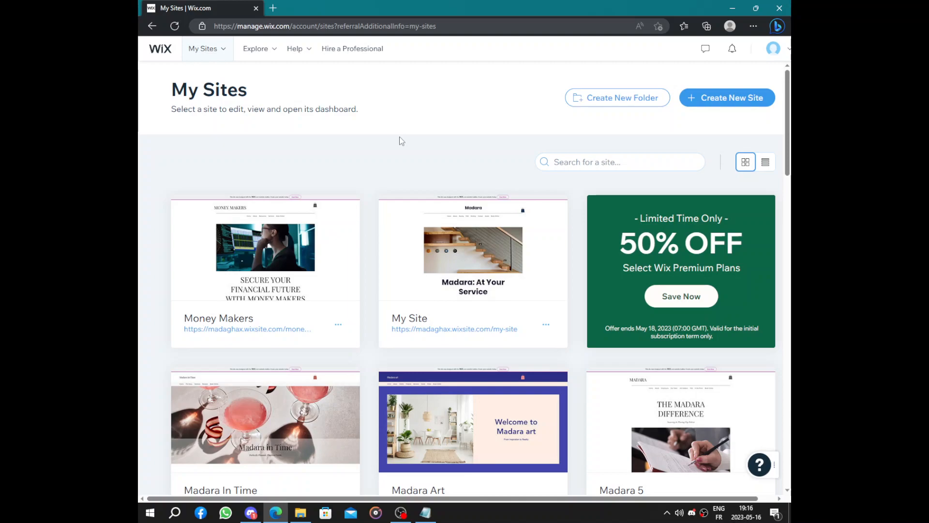
- Start creating a new site and search the website types for "marketing"
click(744, 98)
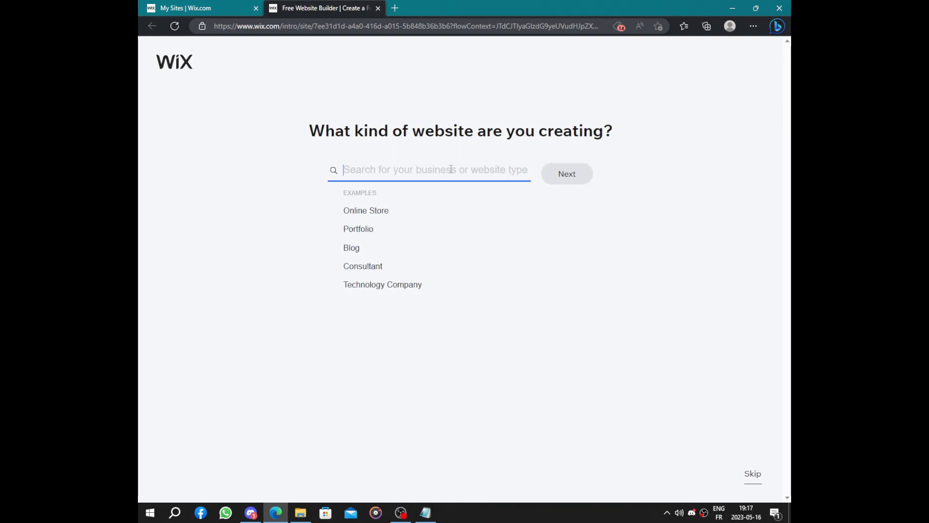
text(mark)
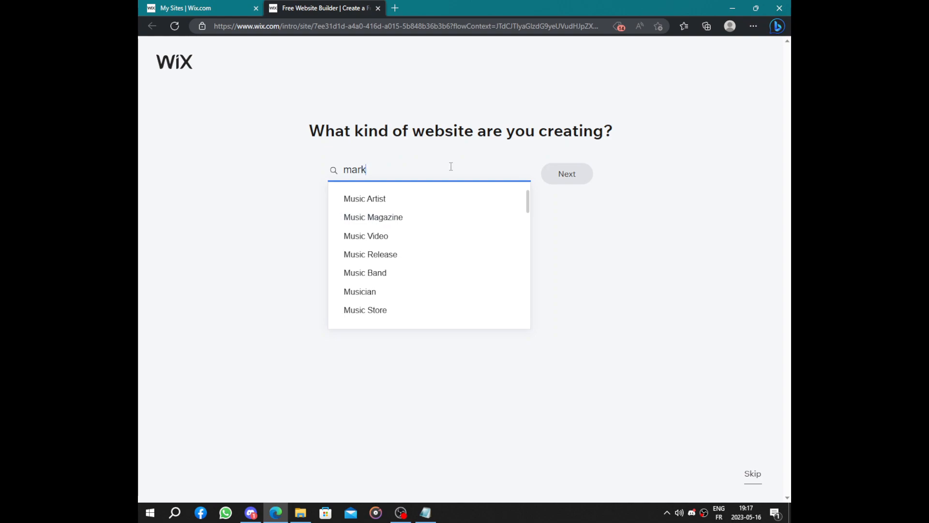
text(ent)
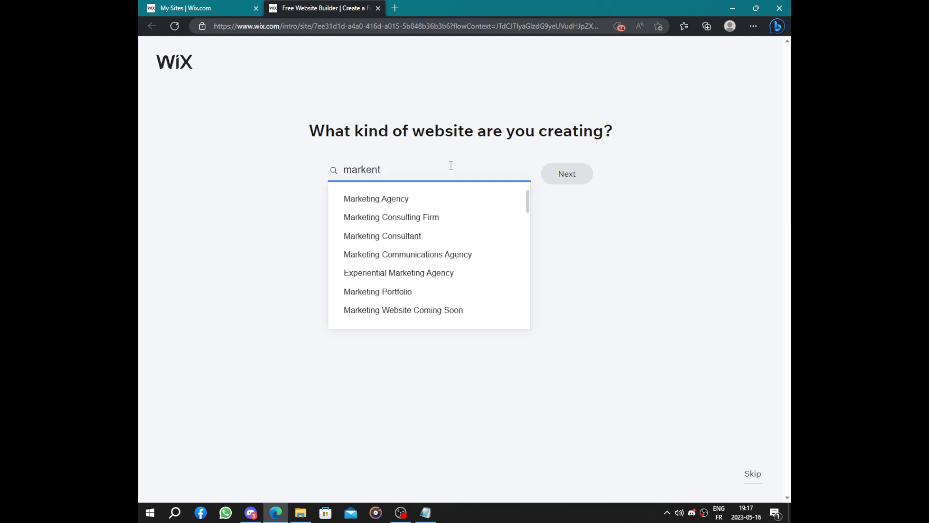
key(BackSpace)
key(BackSpace)
text(ti)
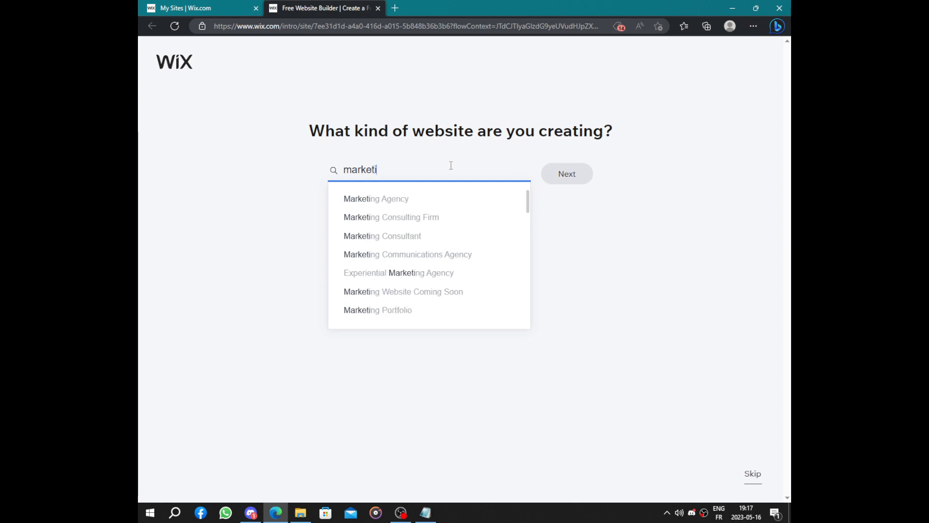
text(ng)
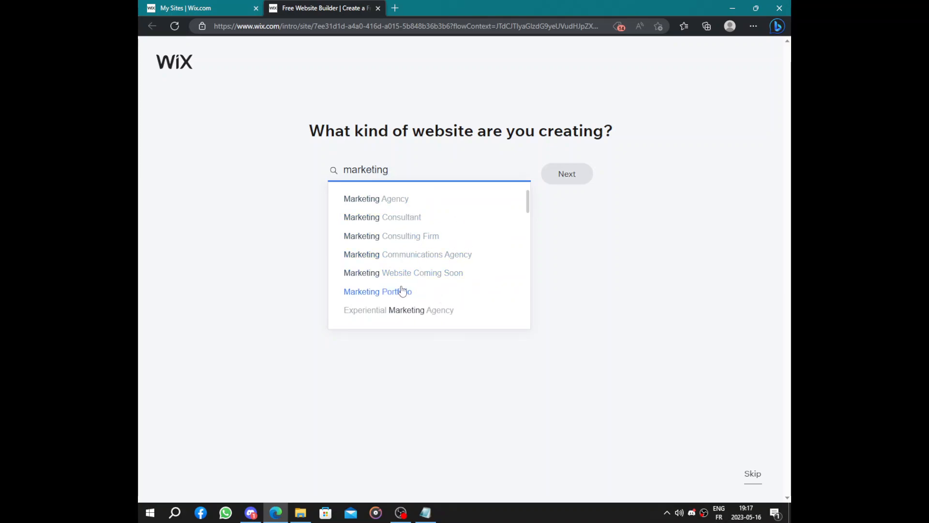
- Look through the marketing suggestions, choose Marketing Agency as the website type and continue to the business setup
scroll(457, 290, down, 1)
scroll(425, 267, down, 2)
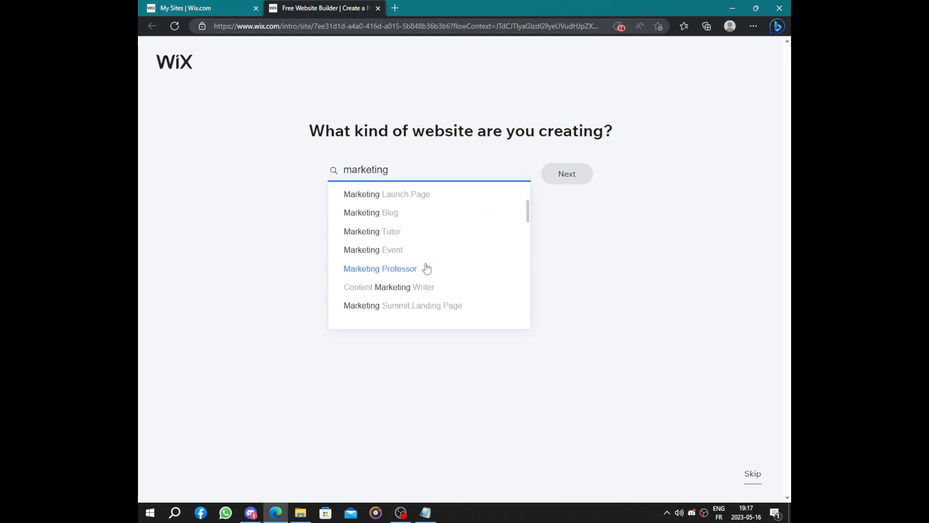
scroll(427, 268, down, 1)
scroll(426, 267, down, 1)
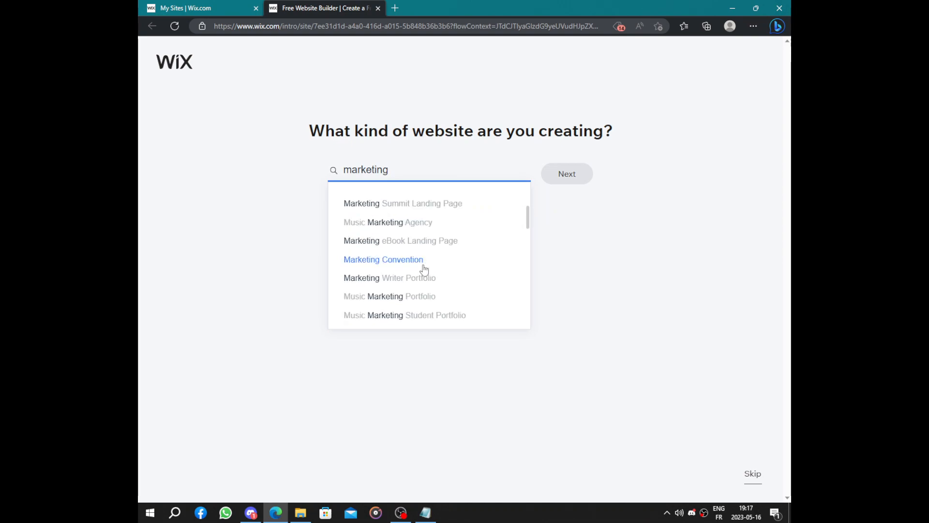
scroll(412, 266, down, 2)
scroll(414, 265, down, 1)
scroll(413, 265, down, 2)
scroll(413, 265, up, 2)
scroll(413, 266, down, 5)
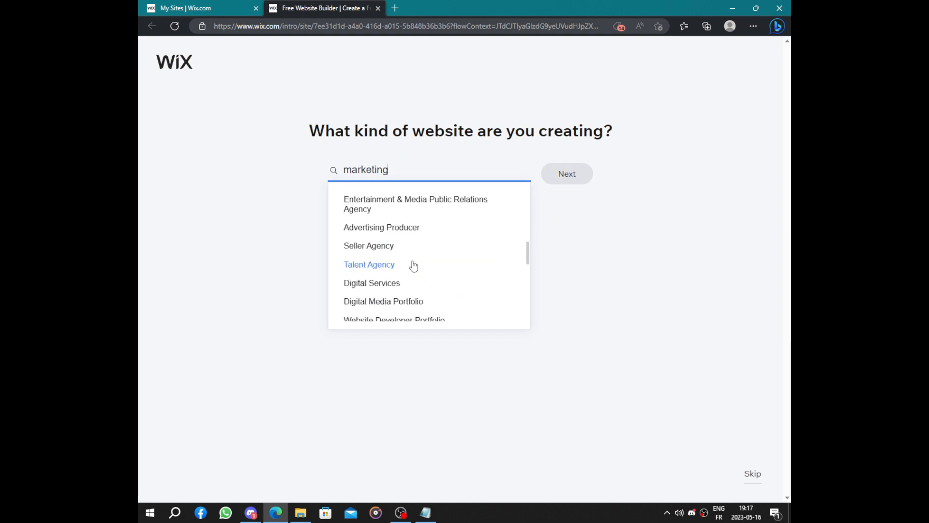
scroll(413, 265, up, 10)
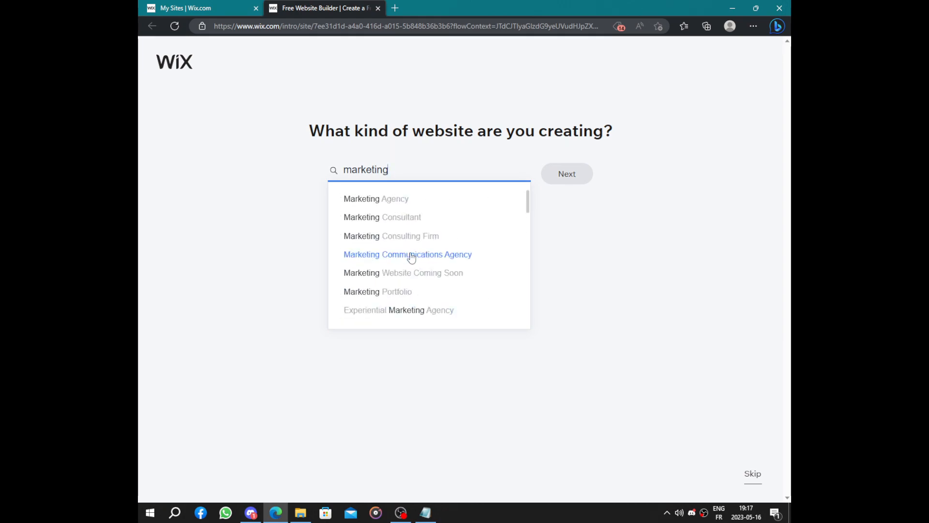
click(406, 199)
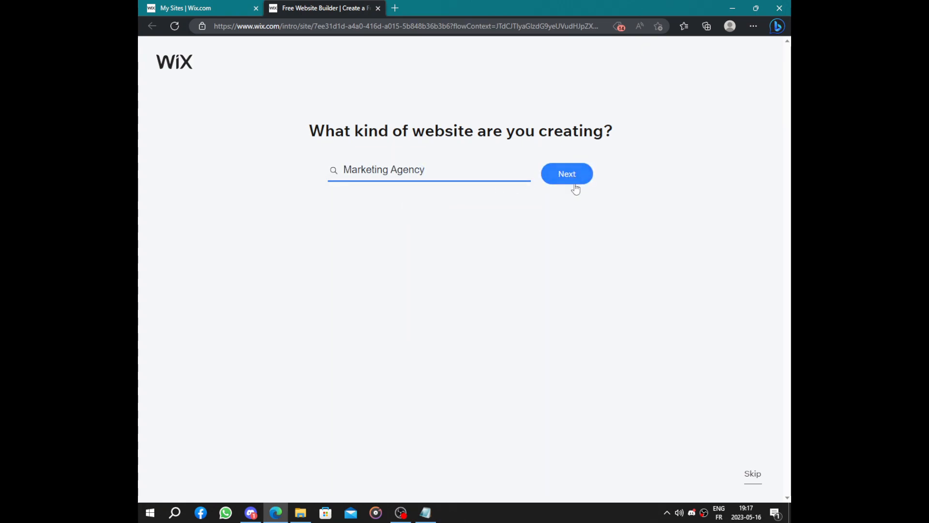
click(575, 185)
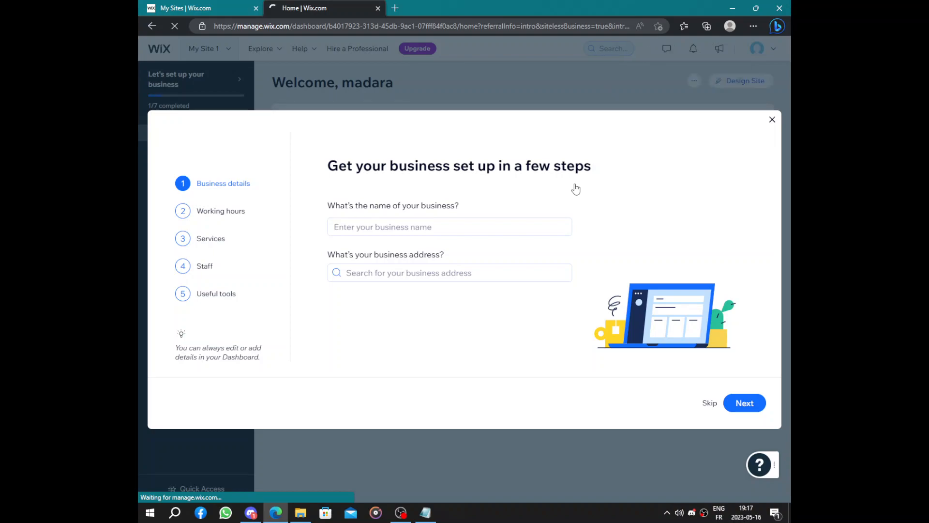
- Name the business MADARAX, leave the business address empty and continue to the working hours
click(477, 226)
text(MADARAX)
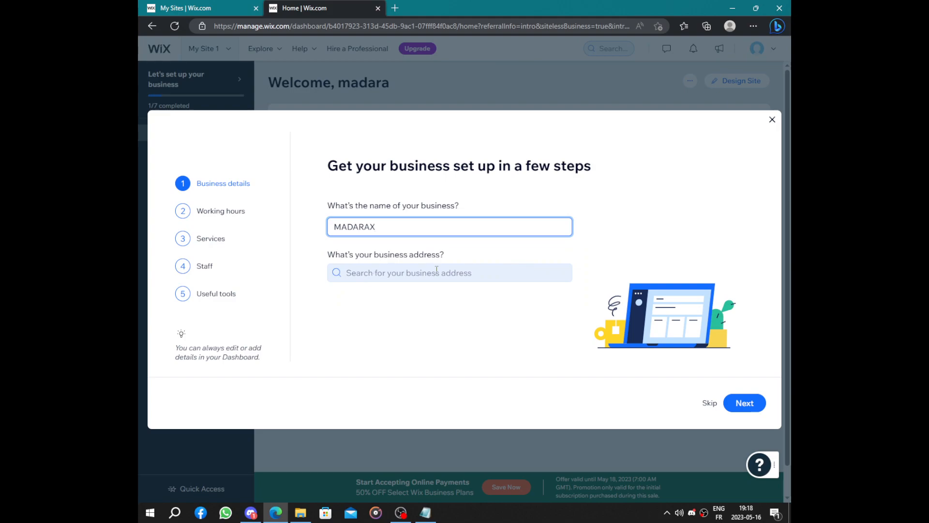
click(743, 401)
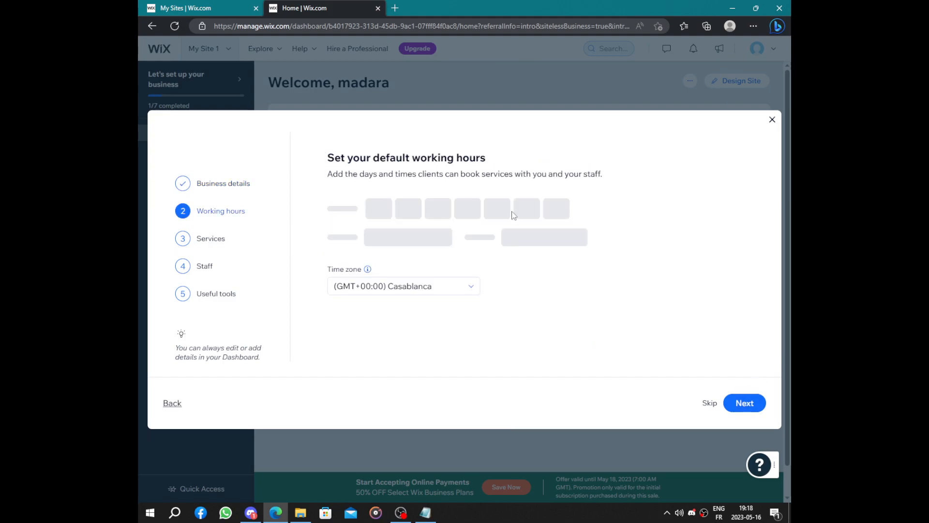
- Accept the default working hours, Monday to Friday from 10:00 to 18:00 in the Casablanca time zone, and continue
drag(327, 161, 498, 161)
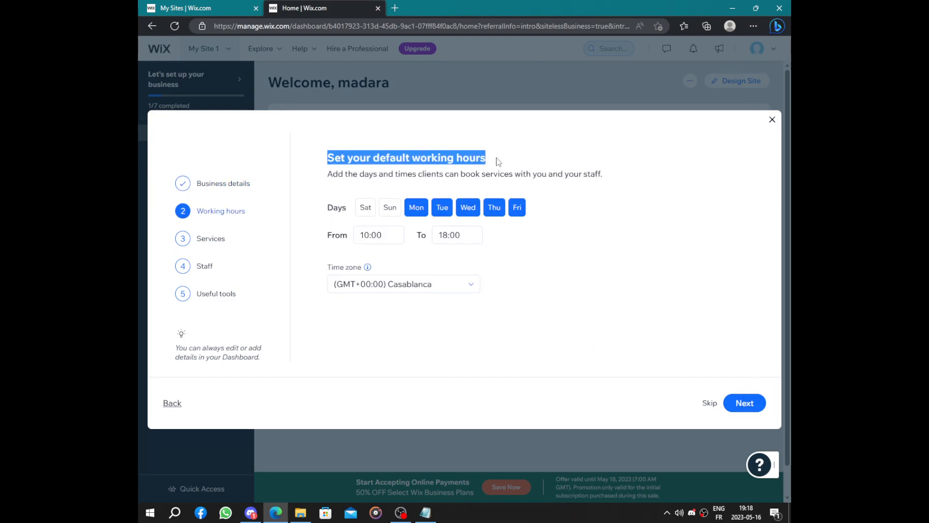
click(336, 162)
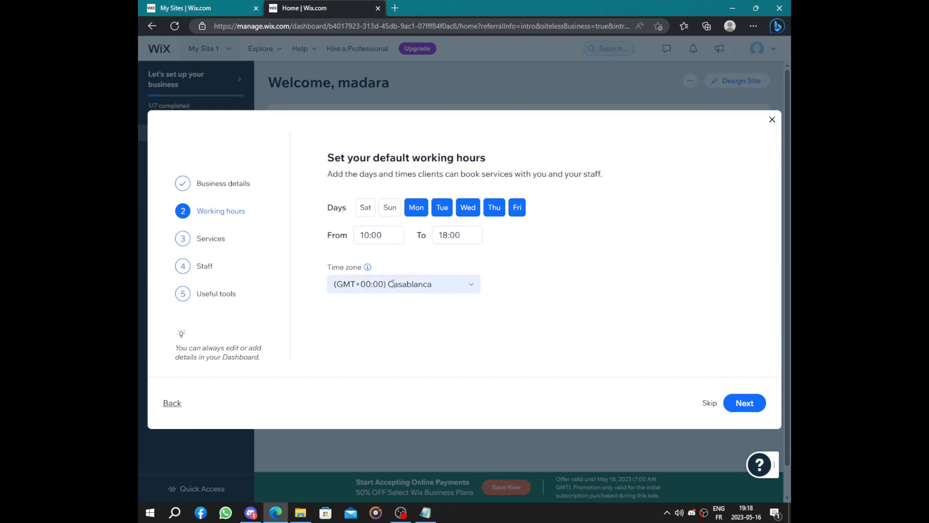
click(741, 403)
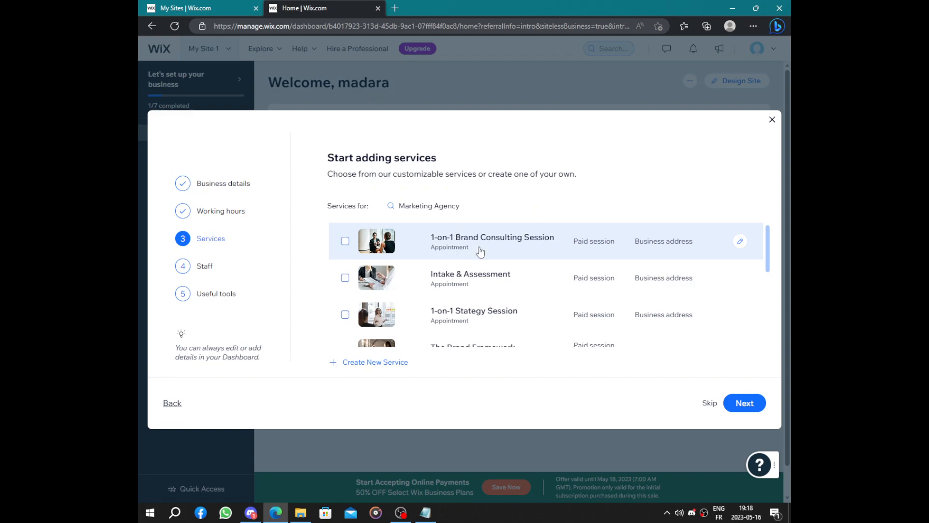
- Look through the suggested Marketing Agency services and continue to the staff setup without selecting any service
scroll(480, 252, down, 5)
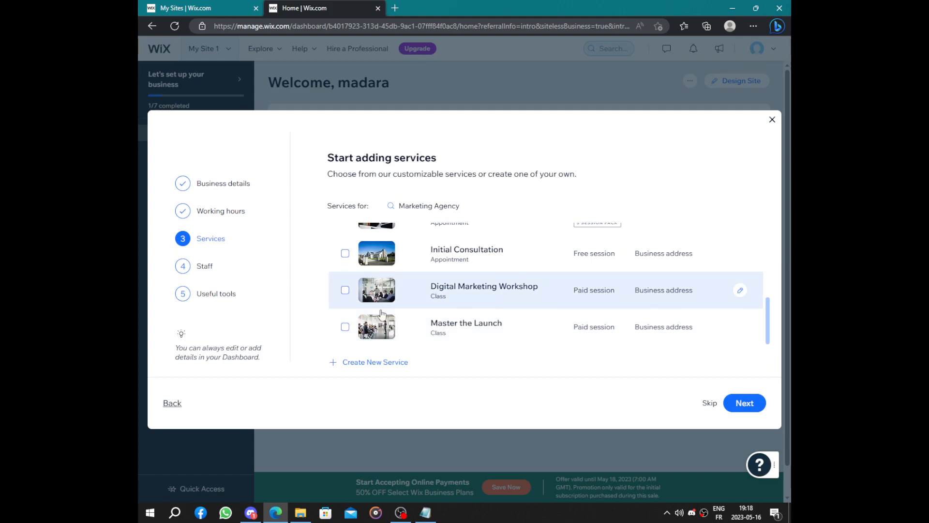
scroll(507, 277, up, 1)
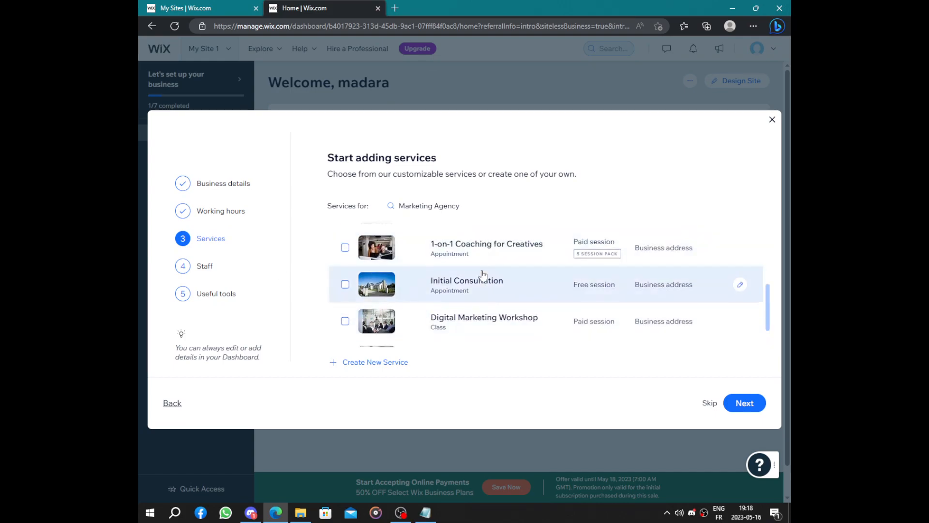
scroll(481, 276, down, 1)
click(745, 403)
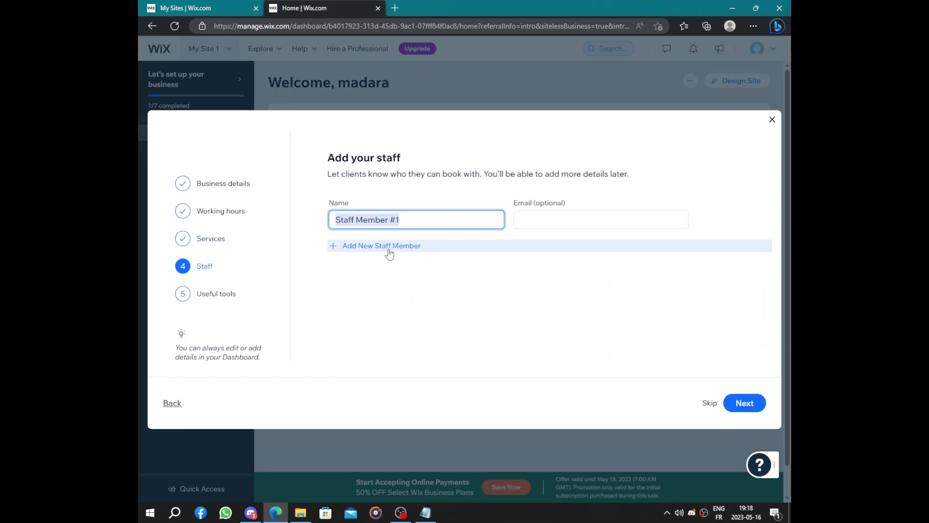
- Add two more staff members with their default names and finish the business setup without selecting any useful tools
click(387, 247)
click(382, 284)
drag(264, 180, 665, 178)
click(664, 179)
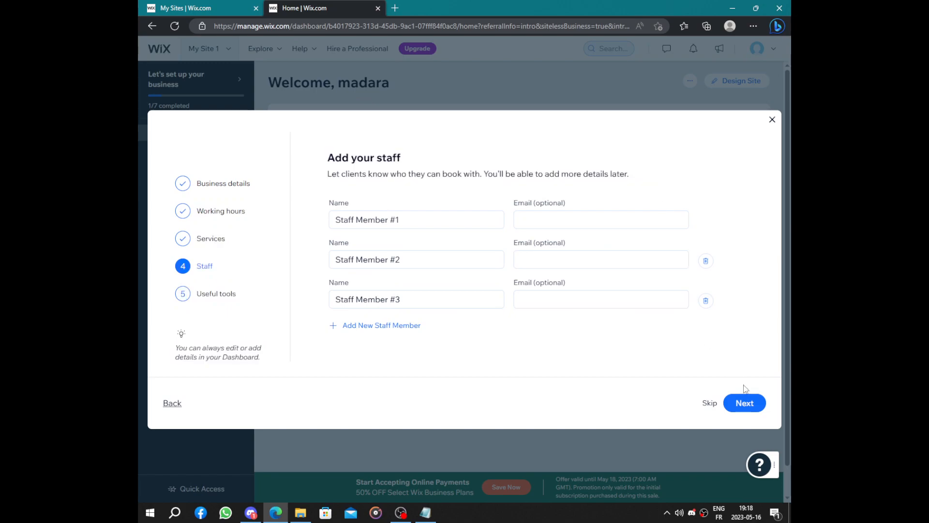
click(744, 403)
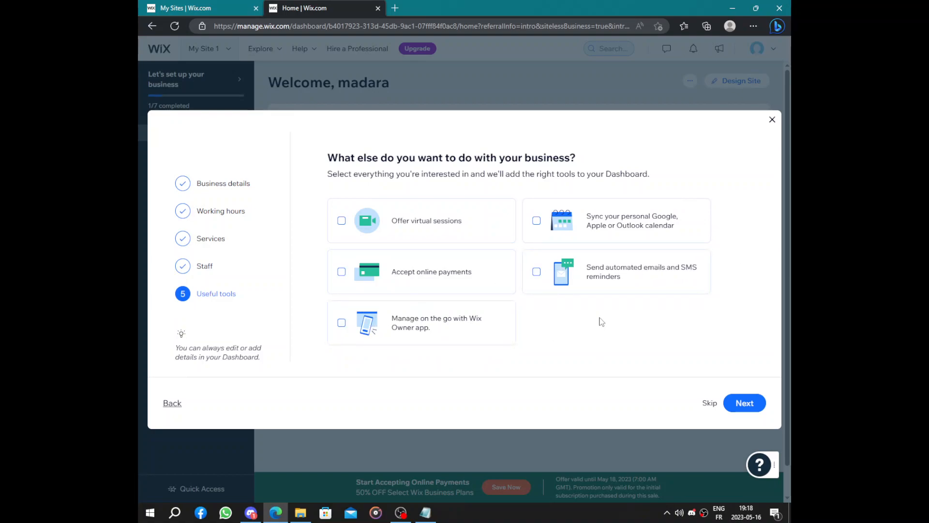
click(754, 405)
click(459, 278)
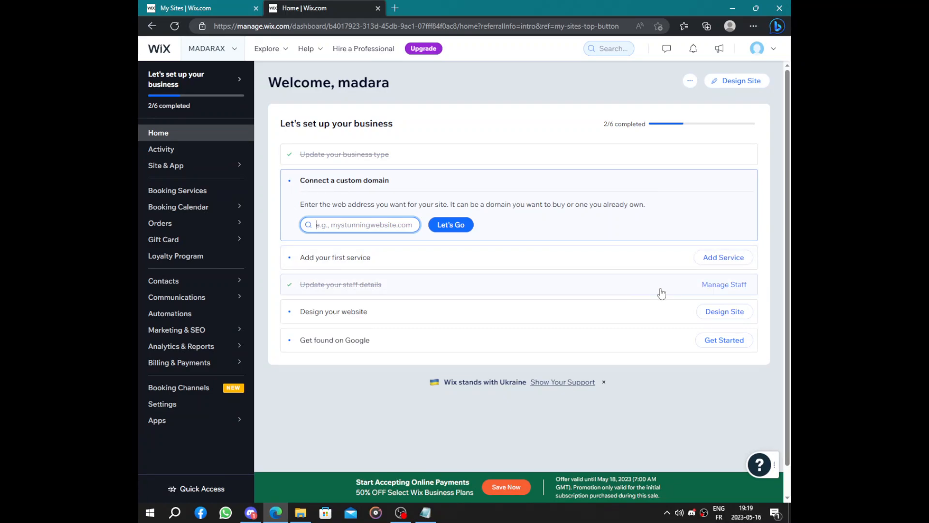
- Start adding the first service from the setup checklist and open the Intake & Assessment appointment template for editing
click(724, 258)
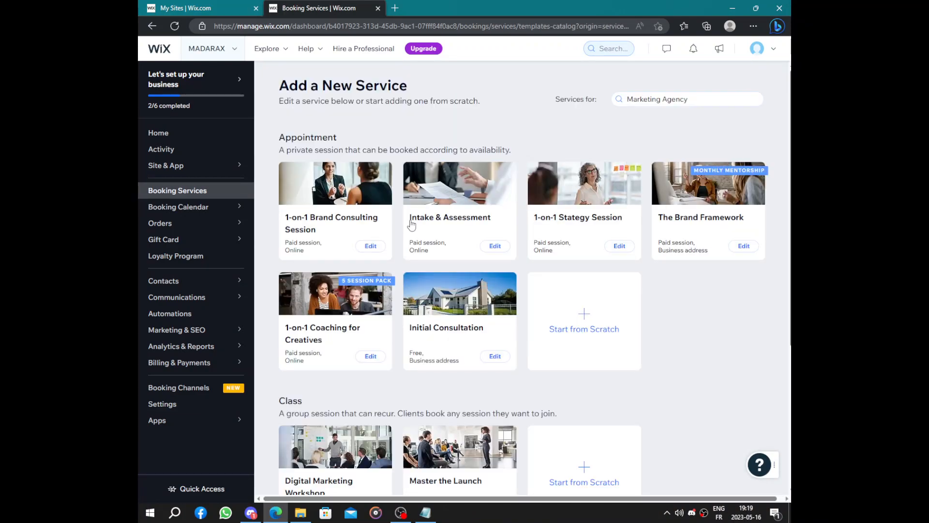
scroll(378, 139, down, 5)
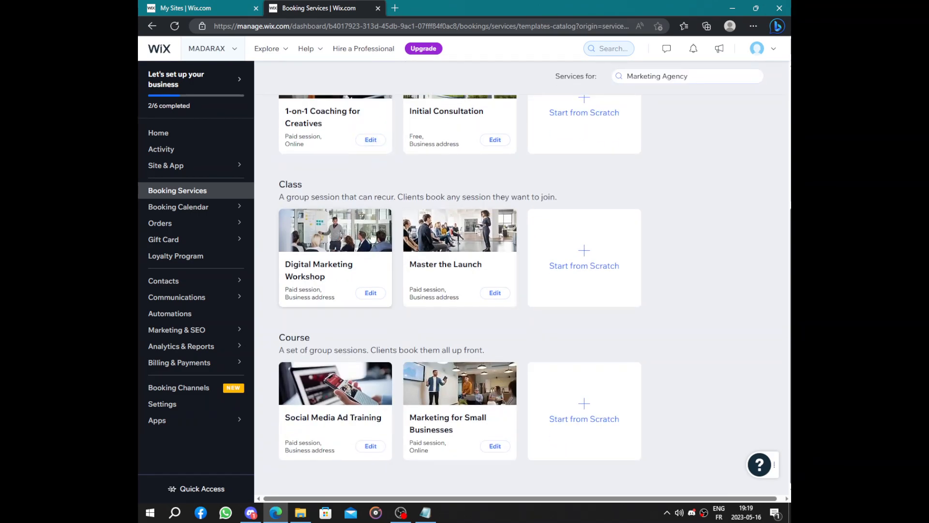
scroll(286, 362, up, 5)
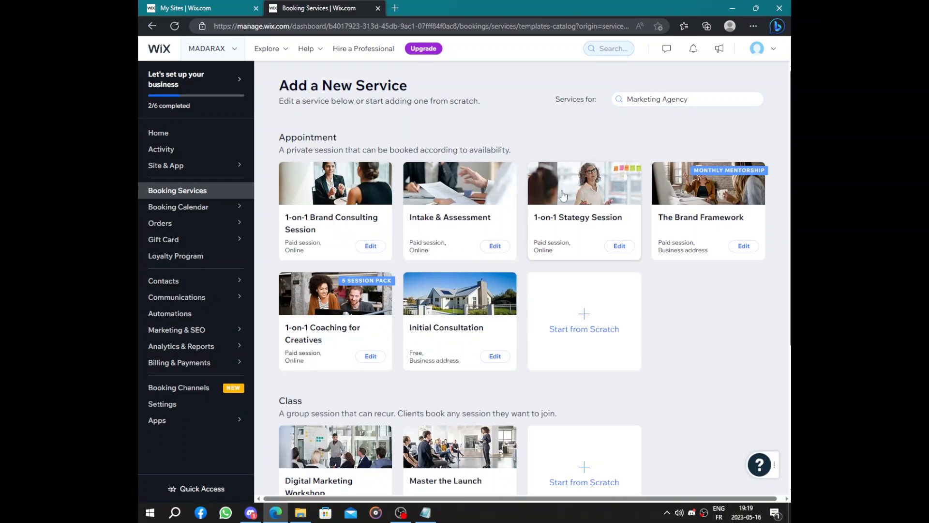
click(436, 204)
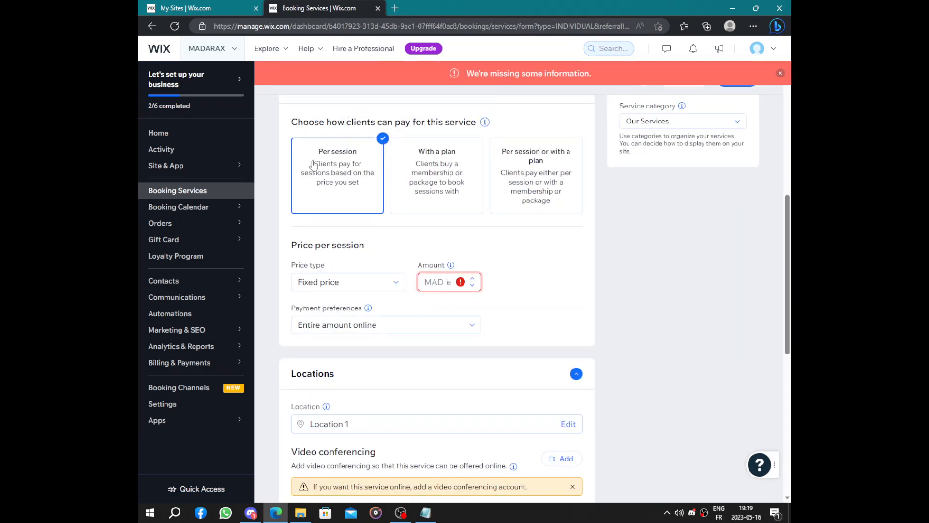
- Try the With a plan and Per session or with a plan payment options, and return to Per session
click(479, 188)
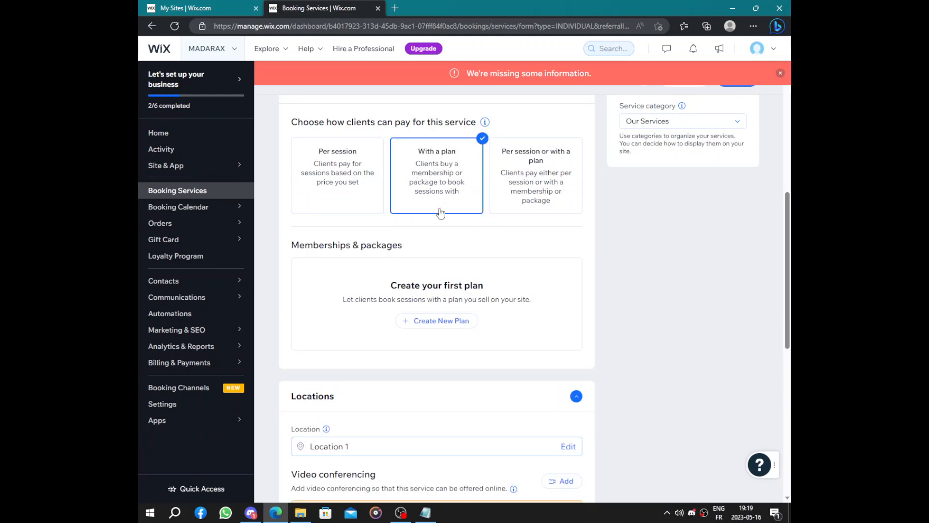
scroll(440, 213, down, 2)
scroll(357, 143, up, 5)
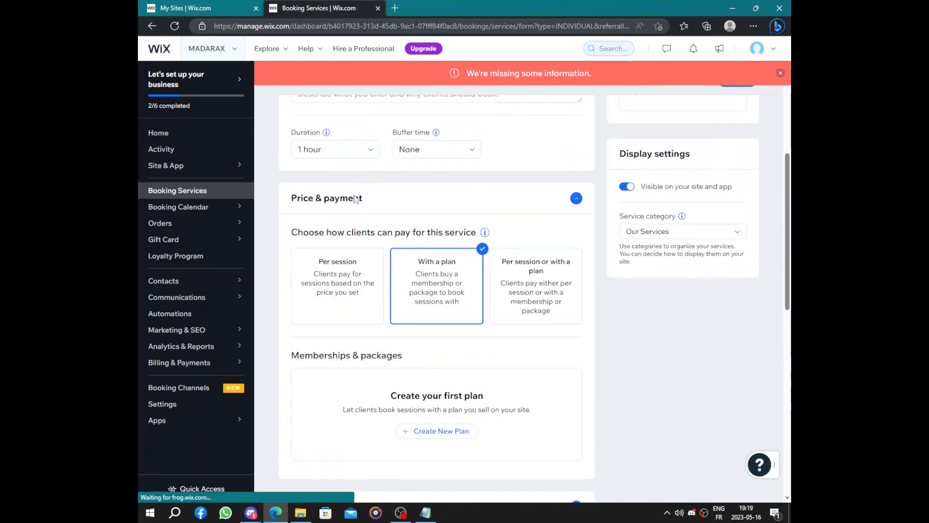
click(332, 256)
click(531, 278)
click(315, 276)
- Set the fixed price per session of the Intake & Assessment service to MAD 23
scroll(342, 261, down, 5)
click(476, 172)
text(2)
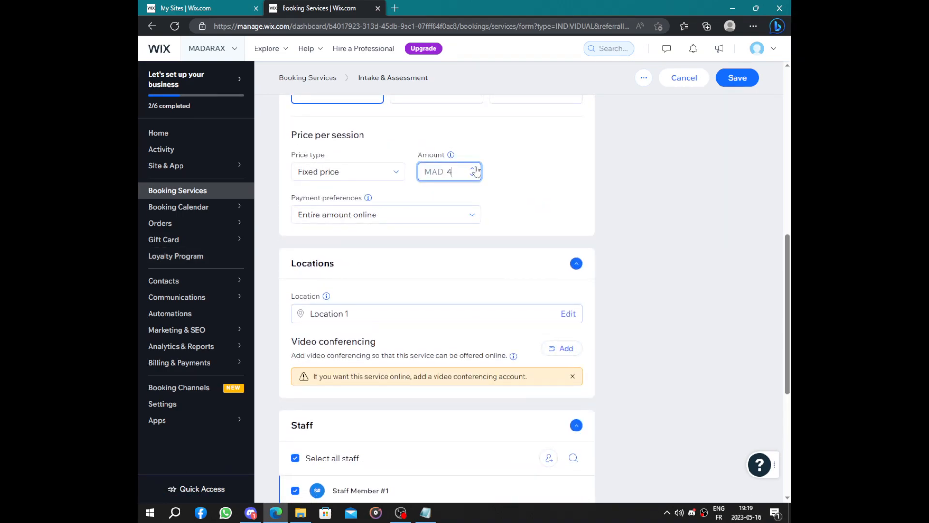
click(474, 169)
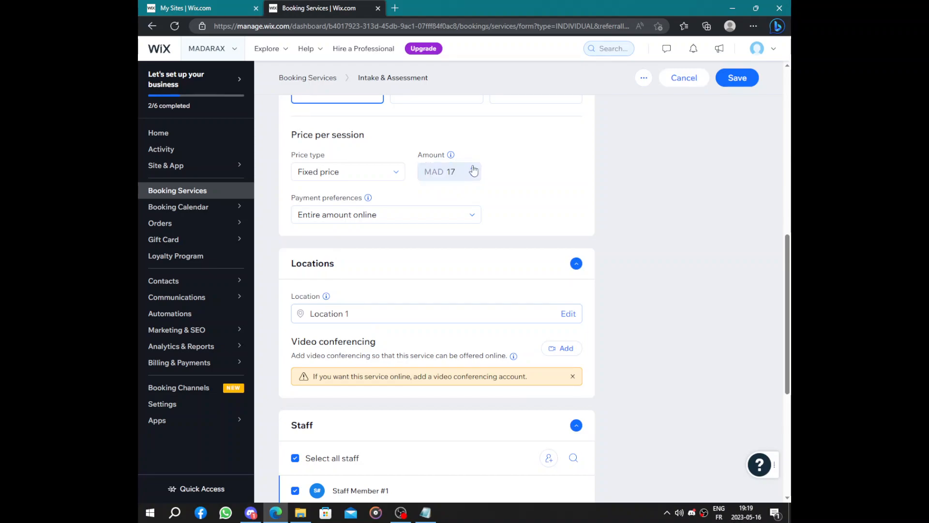
click(474, 169)
double_click(473, 169)
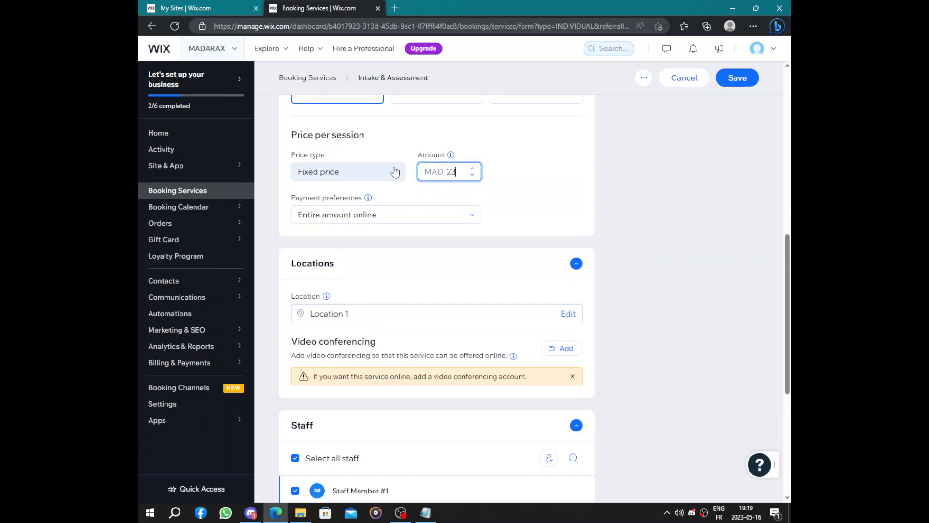
- Set the service's price type to Varied prices and check the available payment preferences
click(380, 173)
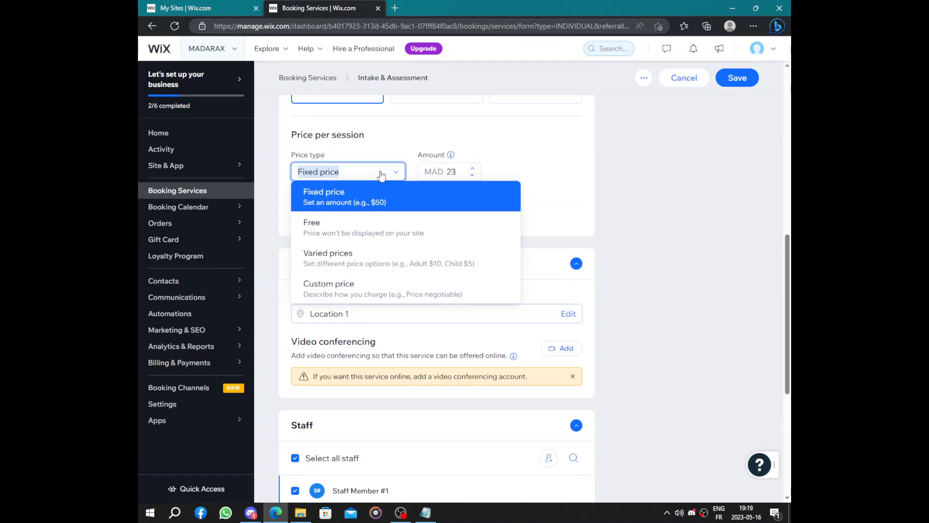
click(379, 258)
scroll(400, 179, down, 5)
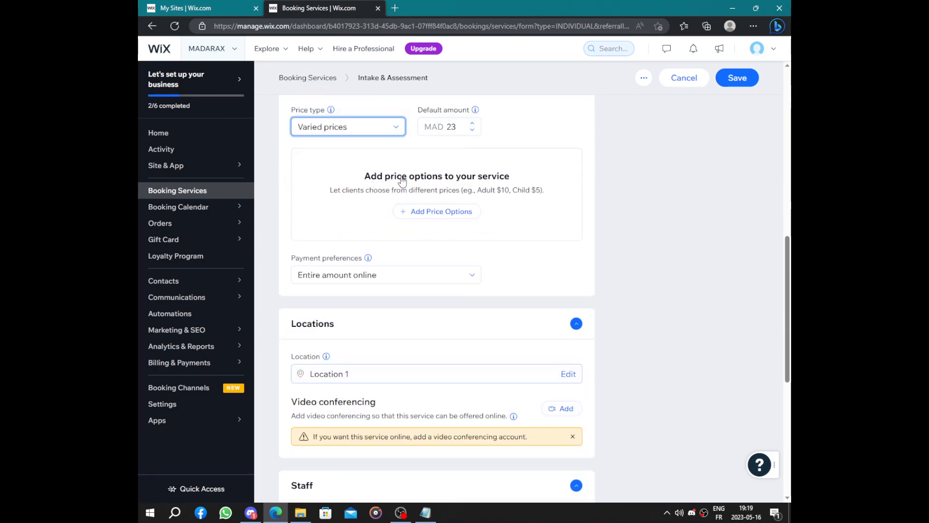
scroll(407, 155, up, 9)
scroll(427, 308, down, 5)
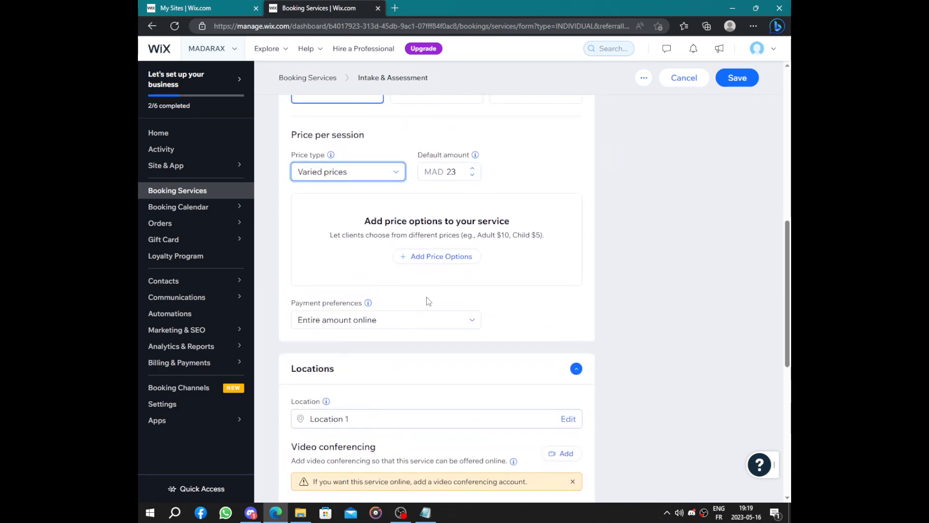
click(407, 321)
click(407, 321)
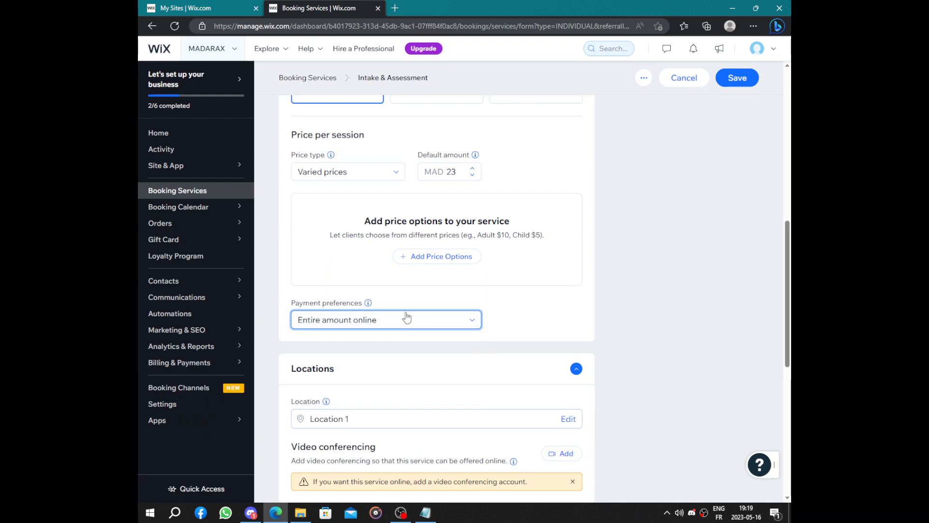
- Save the Intake & Assessment service without price options and dismiss the premium upgrade offer
scroll(368, 261, down, 5)
scroll(367, 247, up, 10)
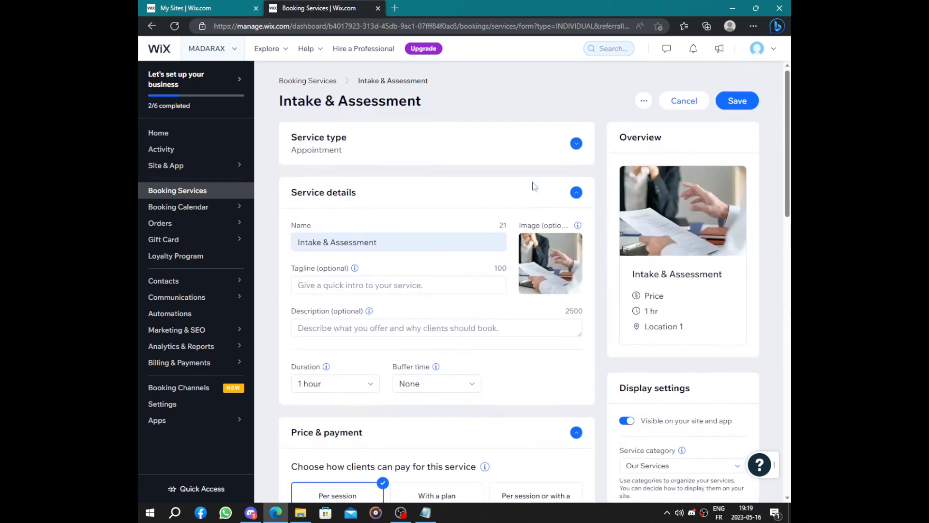
click(727, 101)
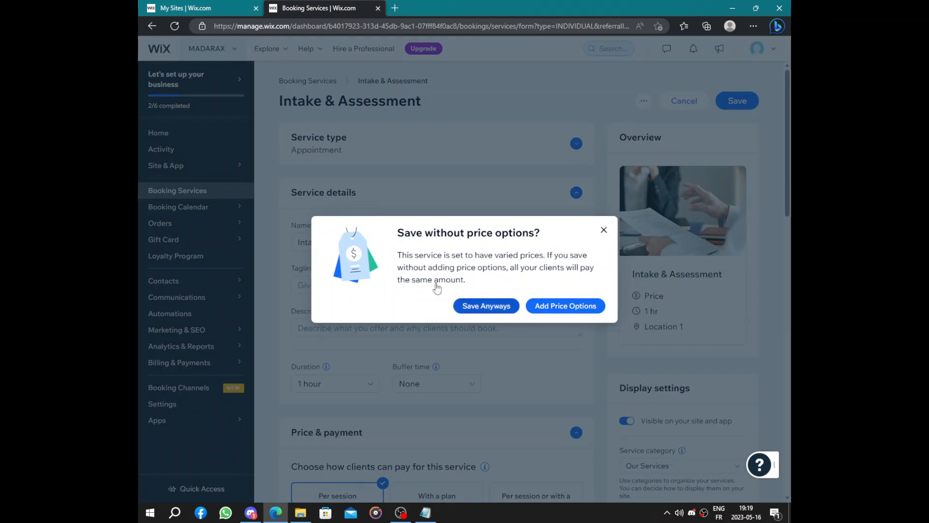
click(459, 303)
click(167, 136)
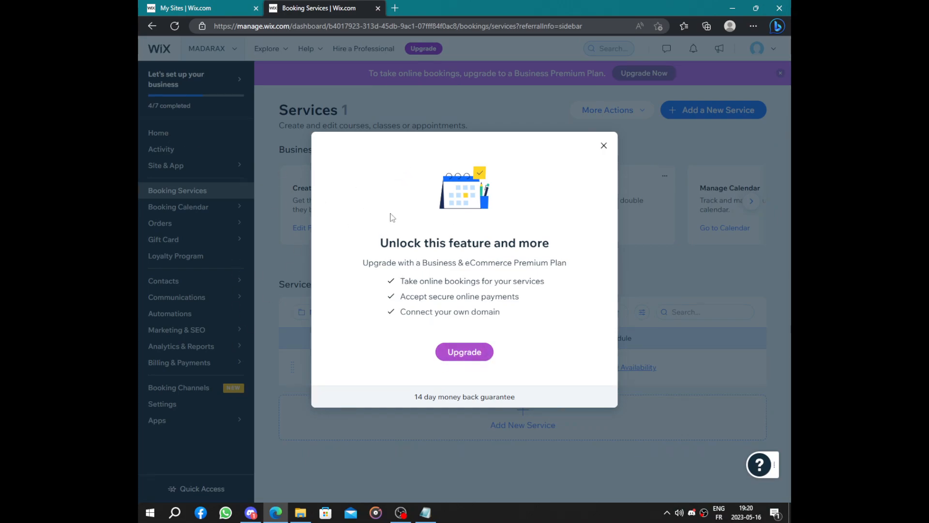
click(604, 145)
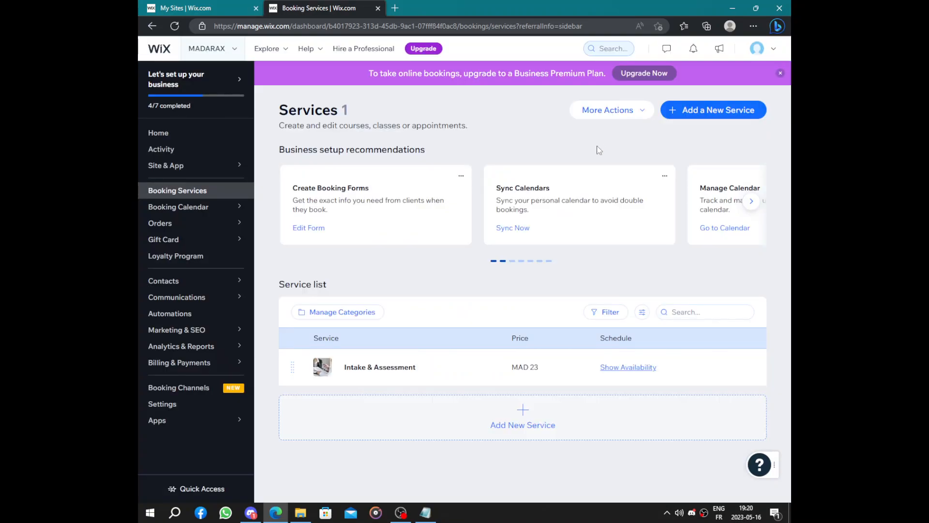
- Start the Design your website task from the dashboard's setup checklist and let Wix create the site
click(190, 135)
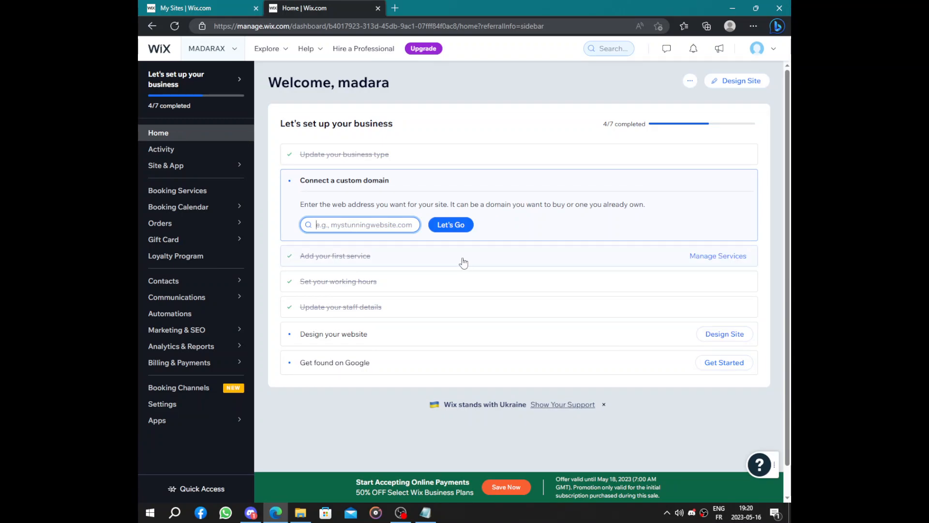
click(329, 340)
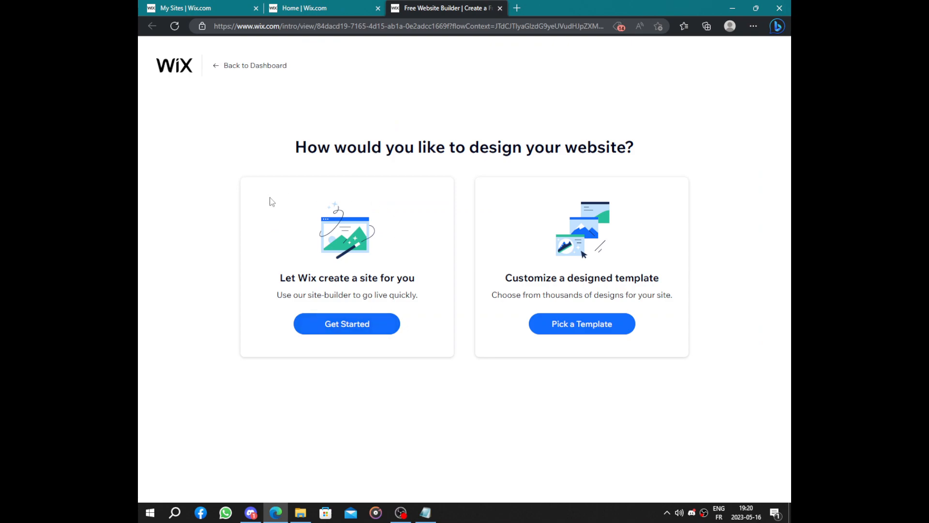
drag(256, 145, 668, 148)
click(669, 148)
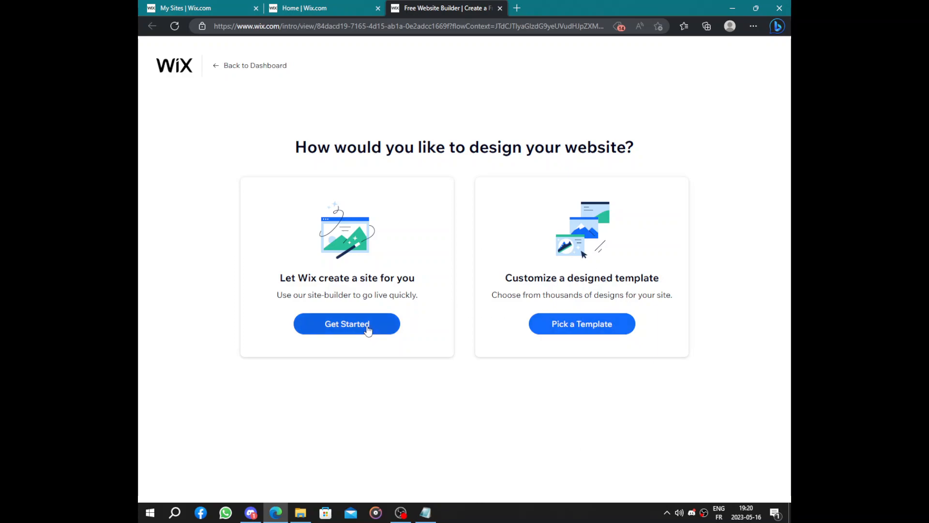
click(633, 326)
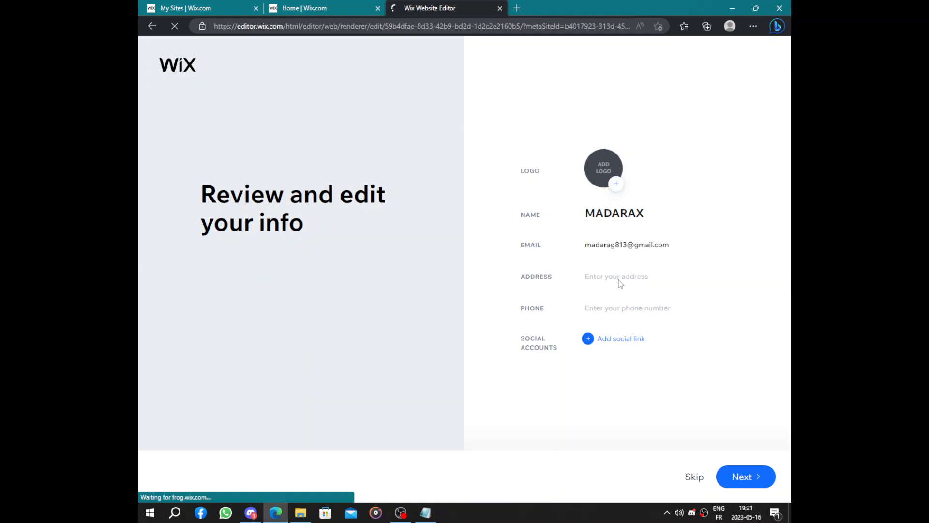
- Accept the prefilled business info and apply the Lush theme to the site
click(757, 481)
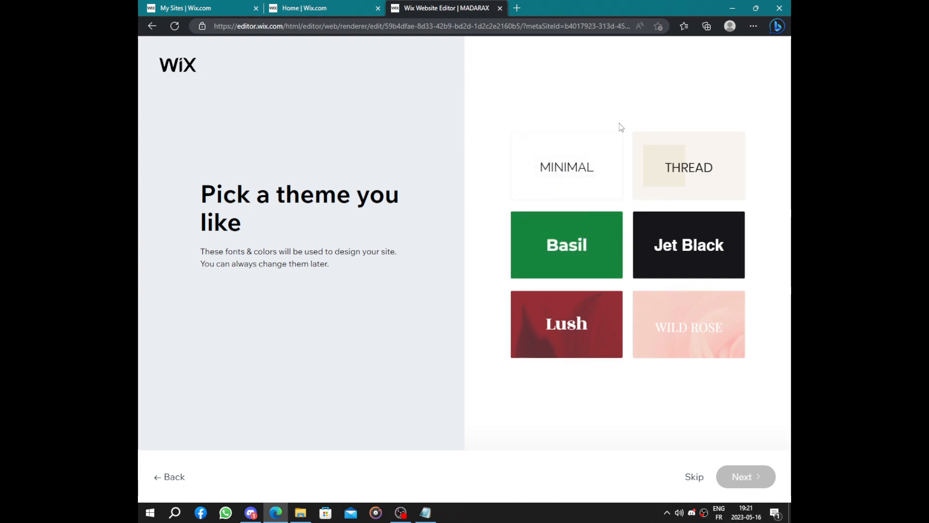
click(587, 325)
click(738, 475)
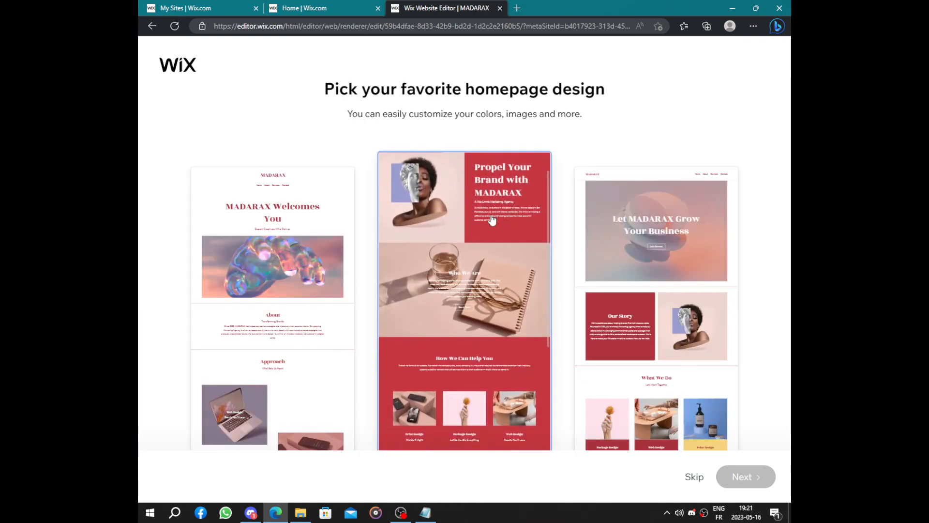
- Compare the suggested homepage designs and continue with the "MADARAX Welcomes You" design
scroll(464, 241, down, 3)
scroll(639, 276, down, 4)
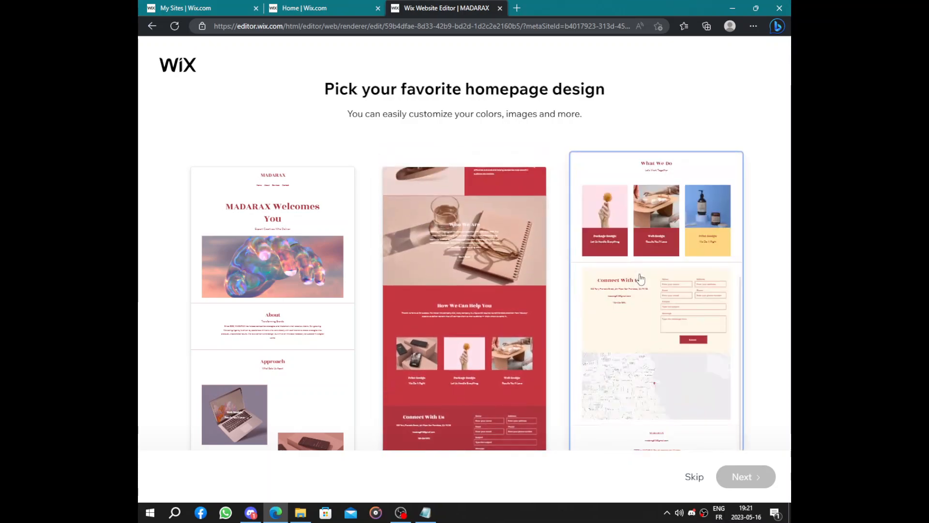
scroll(639, 276, up, 4)
scroll(276, 358, down, 2)
scroll(276, 359, up, 2)
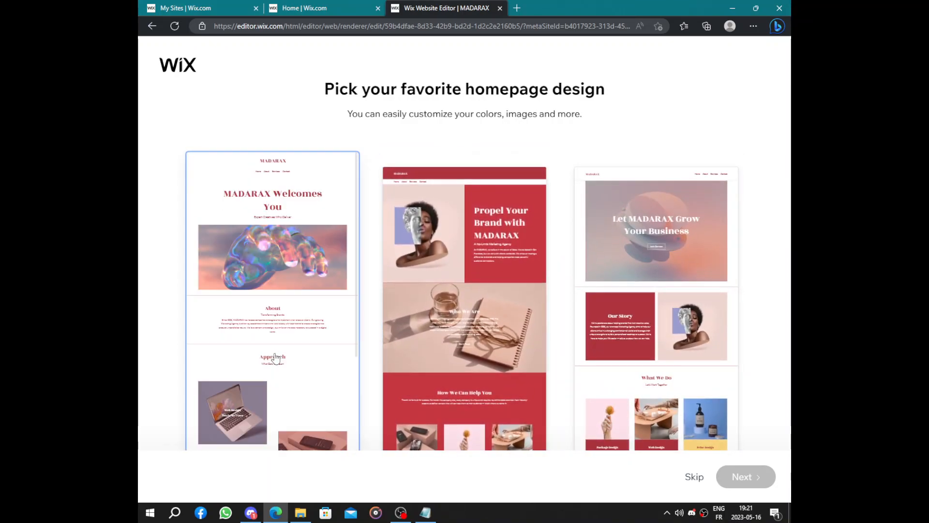
scroll(276, 358, down, 3)
click(276, 359)
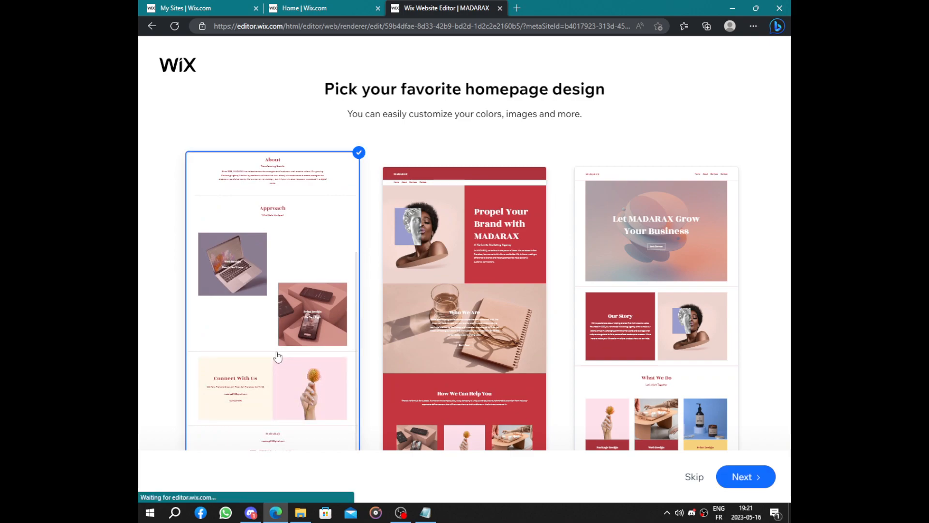
scroll(489, 319, down, 3)
scroll(489, 320, up, 3)
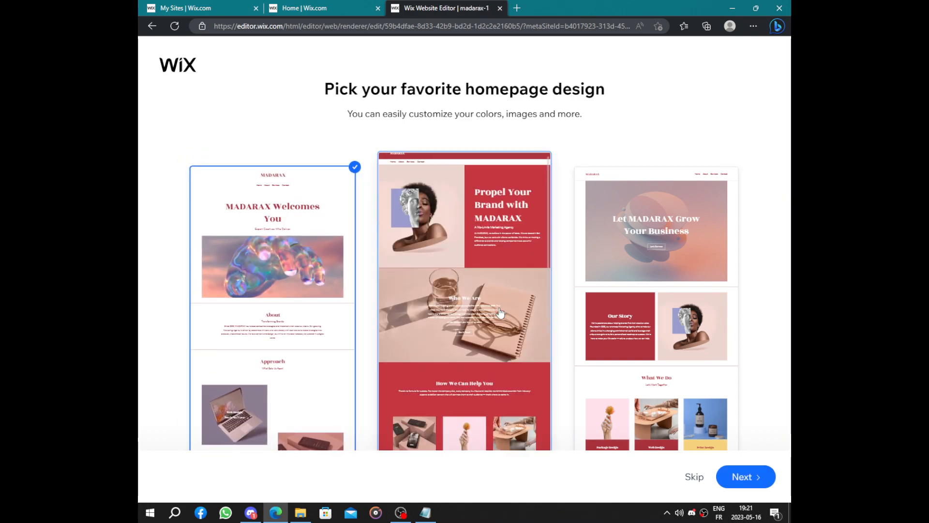
scroll(717, 377, down, 4)
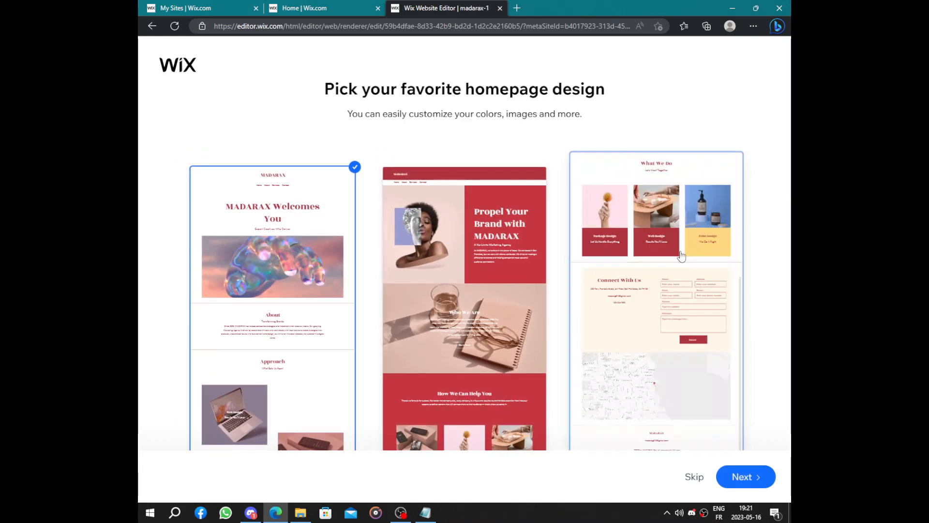
click(762, 481)
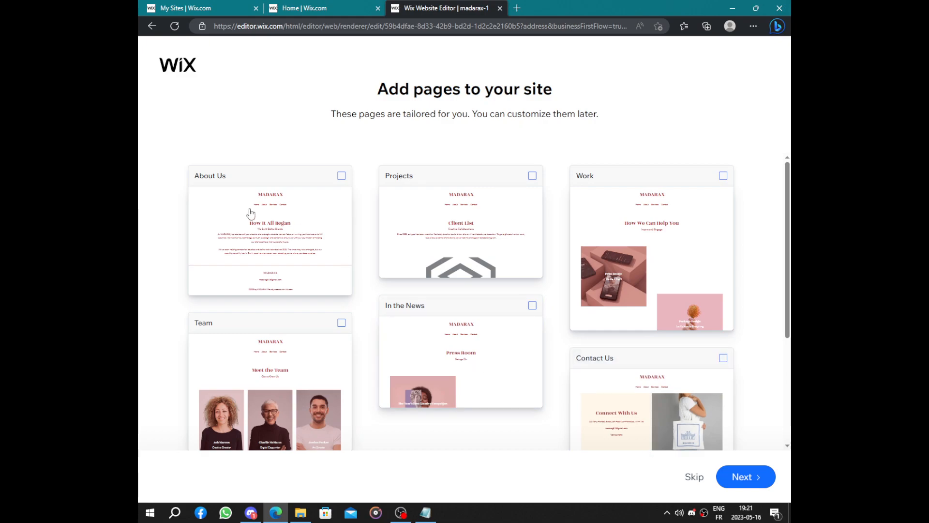
- Look through the suggested pages, add only In the News to the site and finish the site setup
scroll(234, 199, down, 4)
scroll(259, 232, up, 4)
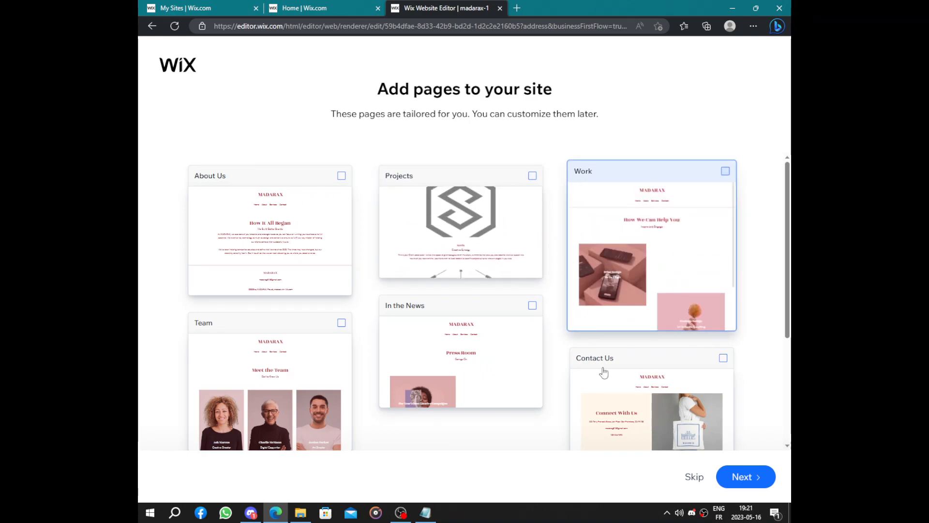
click(490, 378)
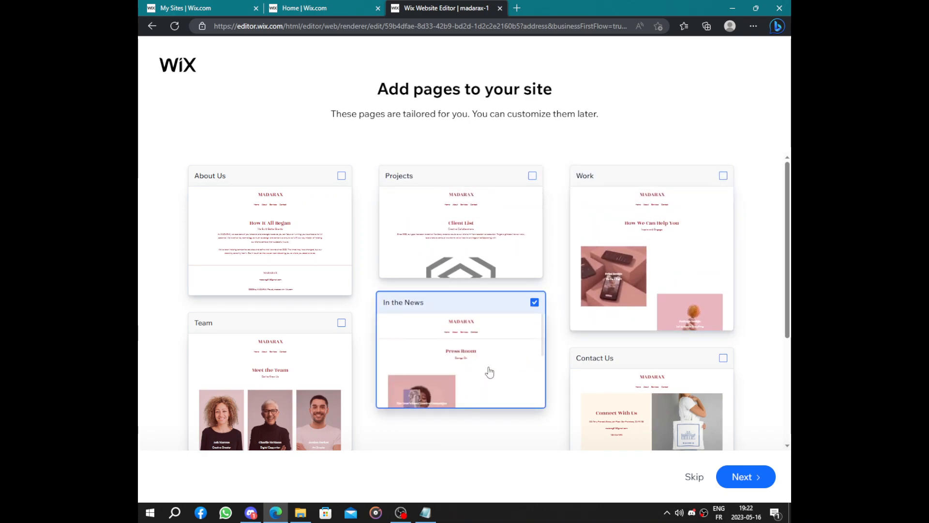
scroll(707, 394, down, 3)
scroll(683, 320, up, 2)
scroll(684, 320, down, 2)
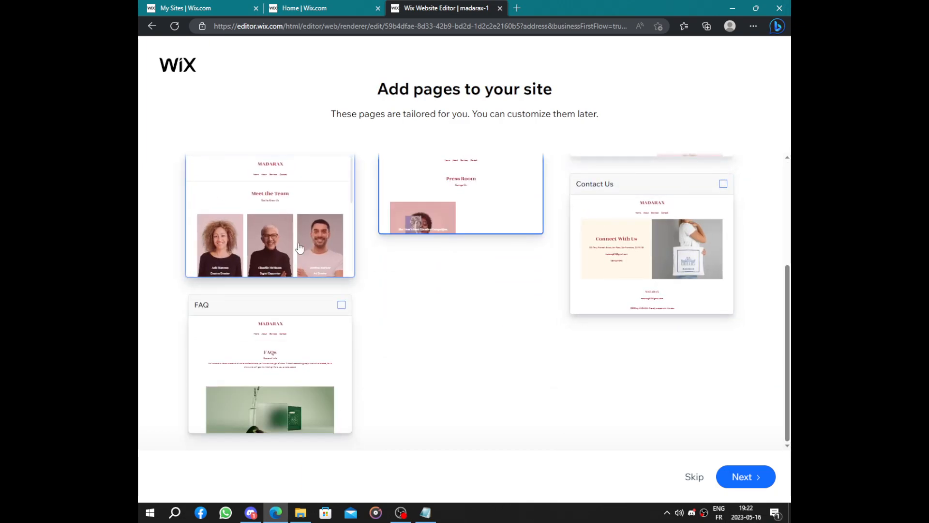
scroll(304, 245, up, 2)
scroll(425, 445, down, 2)
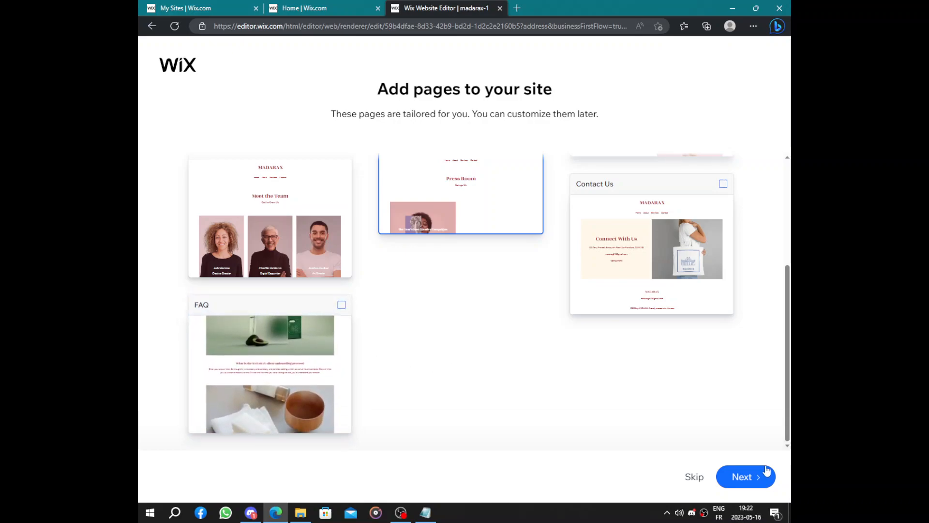
click(747, 478)
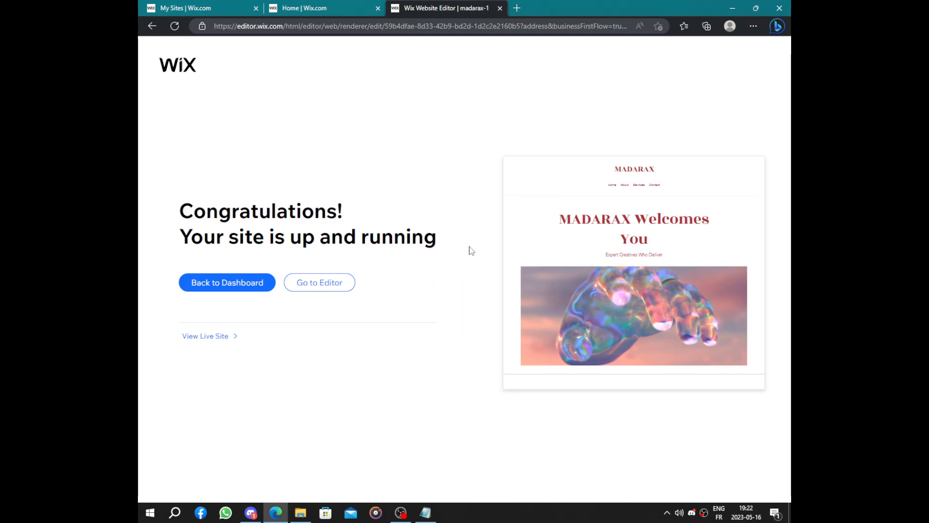
- Open the generated site in the editor and review its homepage down to the footer
click(310, 287)
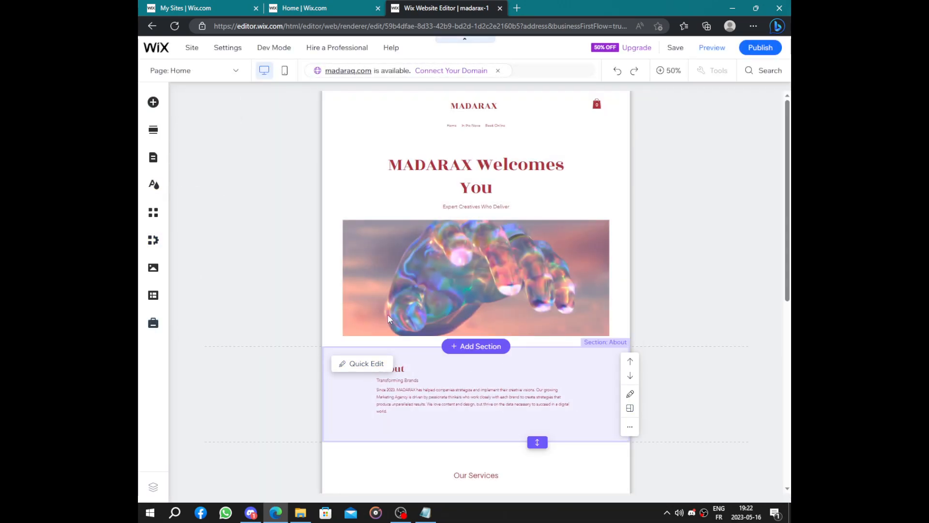
scroll(434, 210, down, 8)
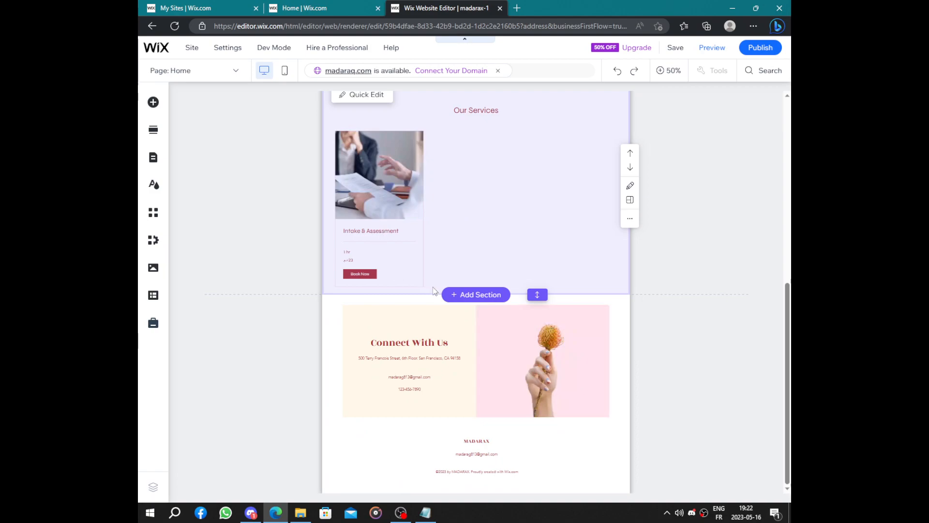
scroll(490, 445, up, 10)
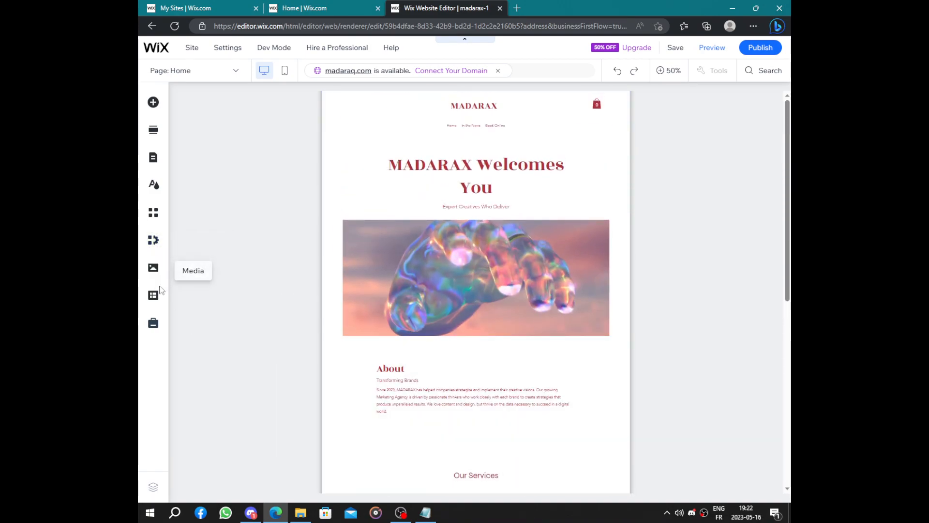
- Browse the Wix App Market home for apps that can be added to the site
click(148, 219)
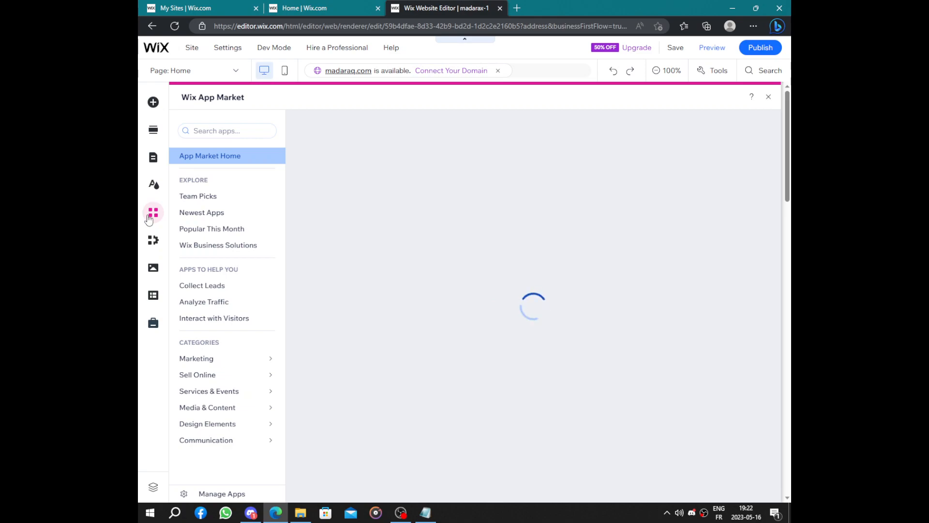
scroll(540, 269, down, 3)
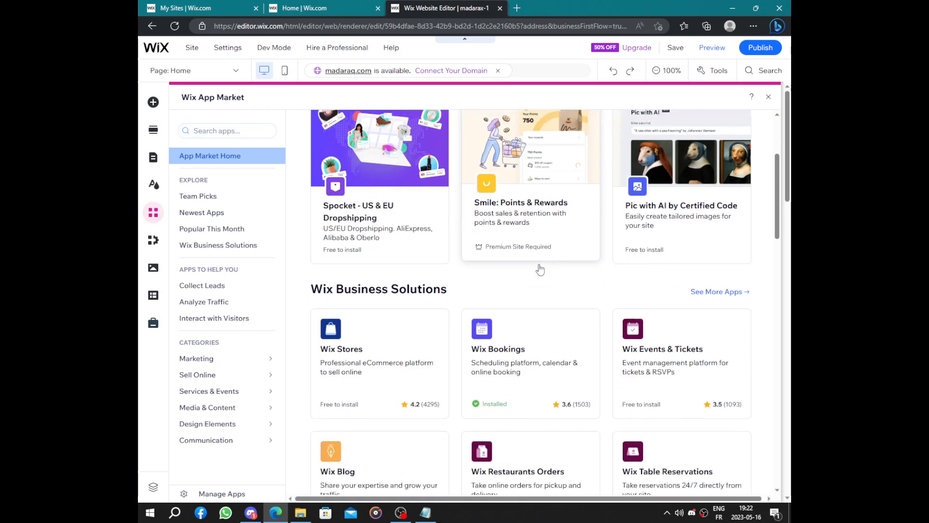
scroll(550, 344, down, 4)
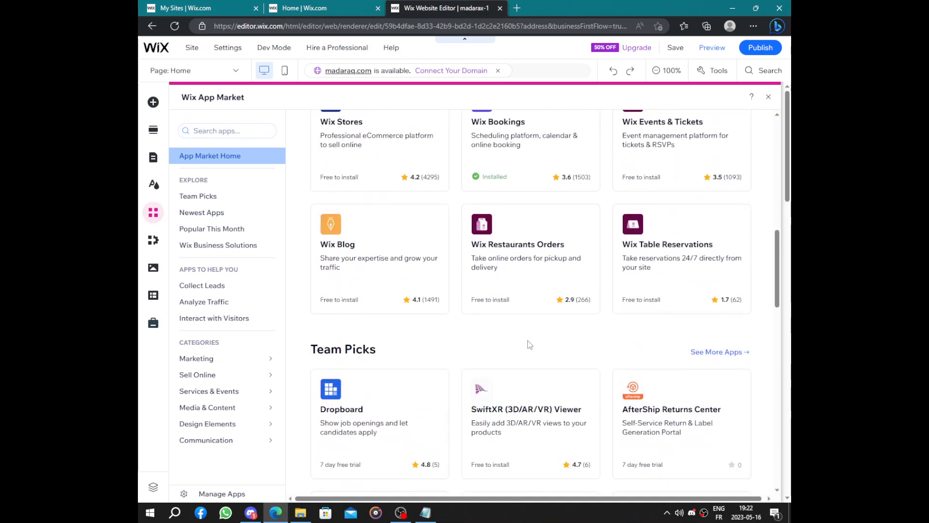
scroll(531, 278, down, 4)
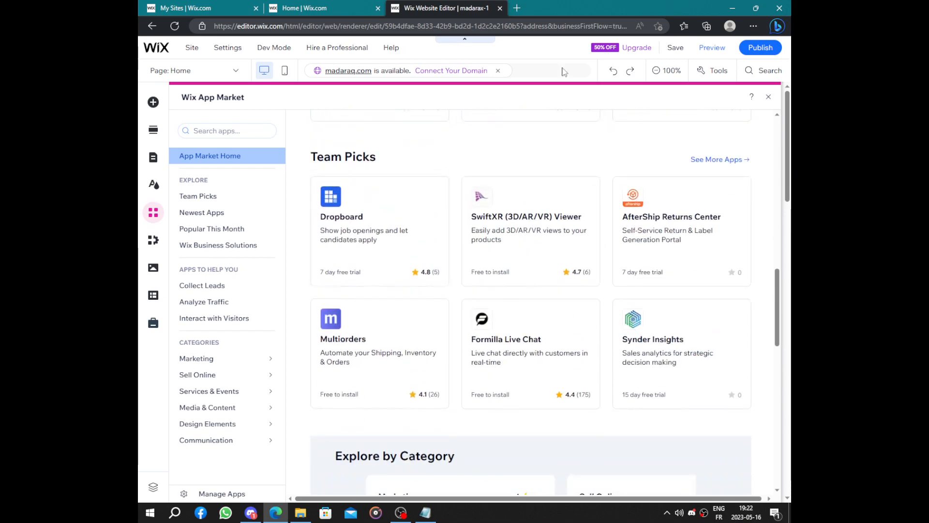
- Publish the site and open its live version in the browser
click(764, 51)
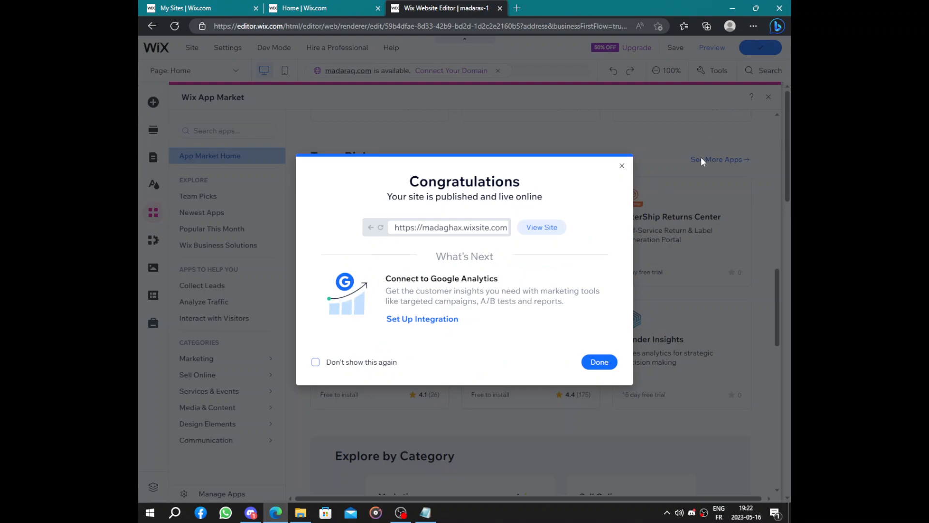
click(547, 228)
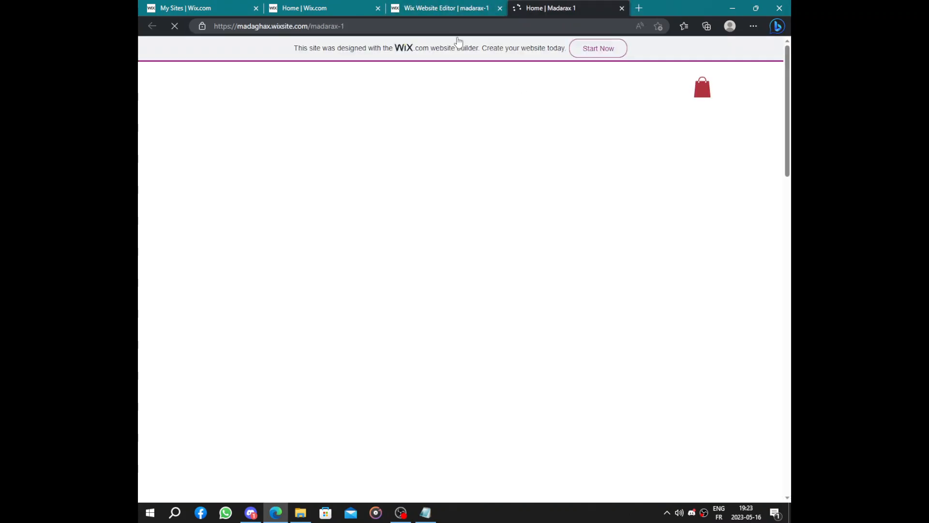
click(445, 8)
click(548, 6)
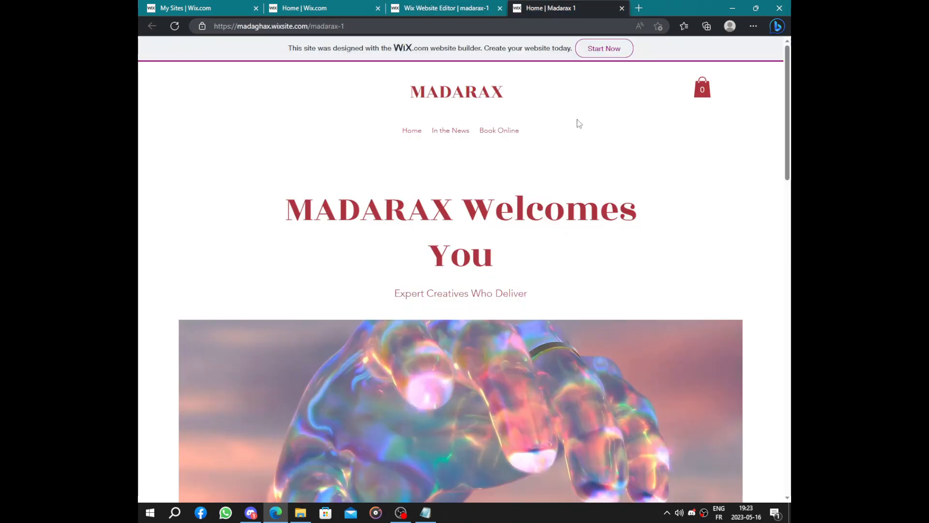
- Review the live homepage and its web address, and return to the site editor
scroll(571, 131, down, 20)
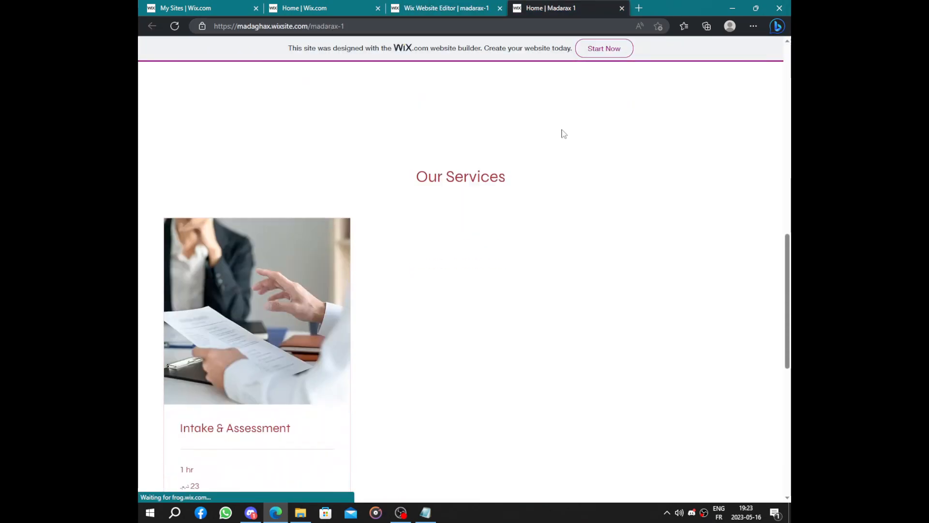
scroll(561, 132, down, 3)
scroll(561, 132, up, 20)
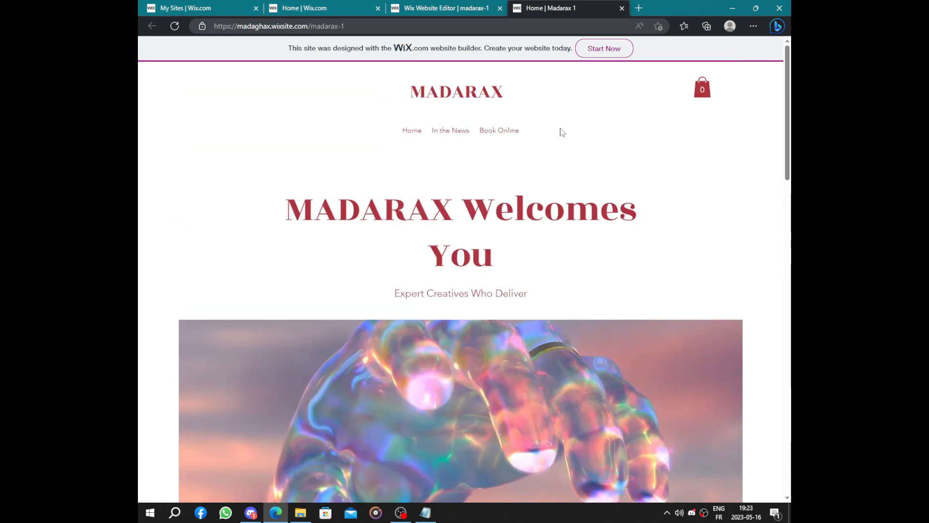
click(378, 25)
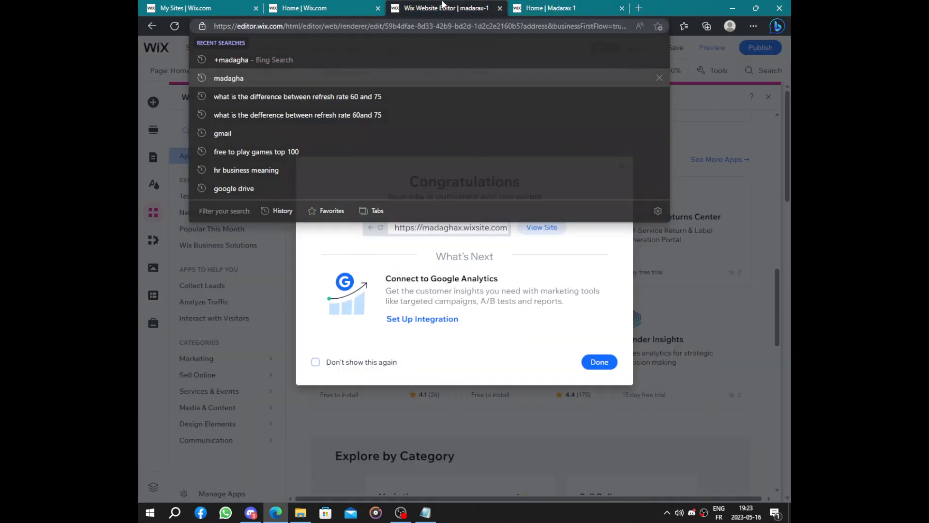
click(409, 9)
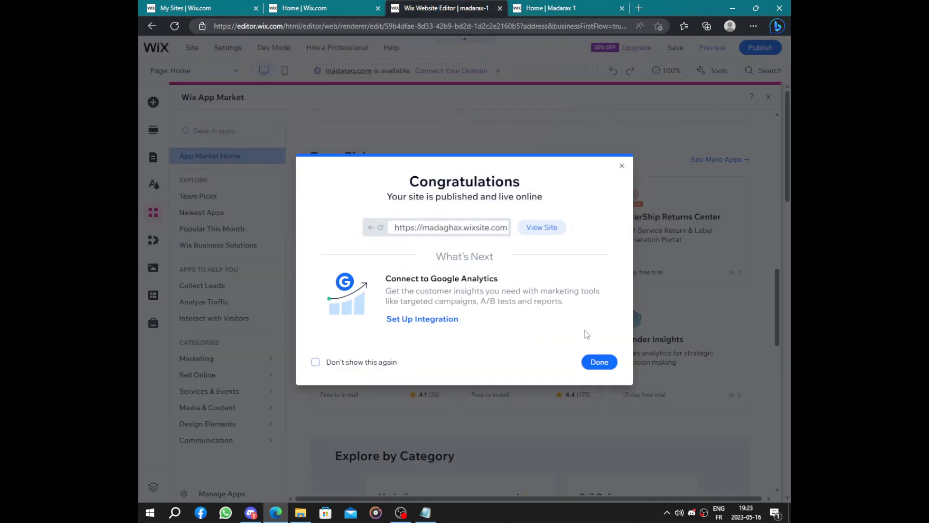
- Dismiss the publish confirmation and open the Get found on Google task in the dashboard's business setup list
click(599, 363)
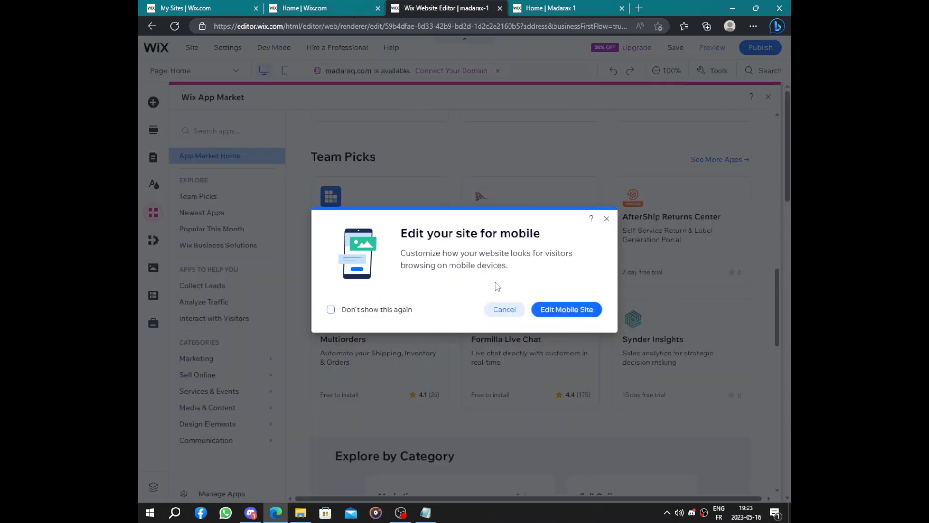
key(ctrl+shift+Tab)
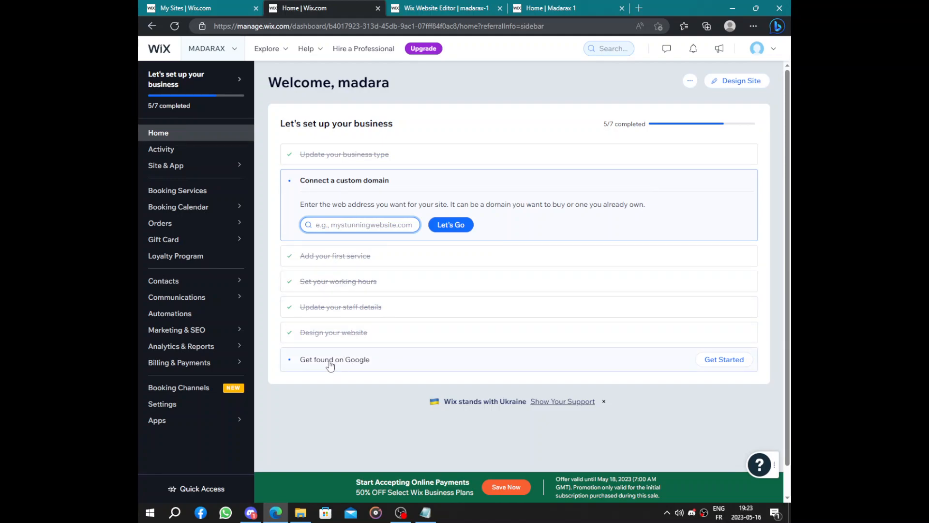
click(358, 367)
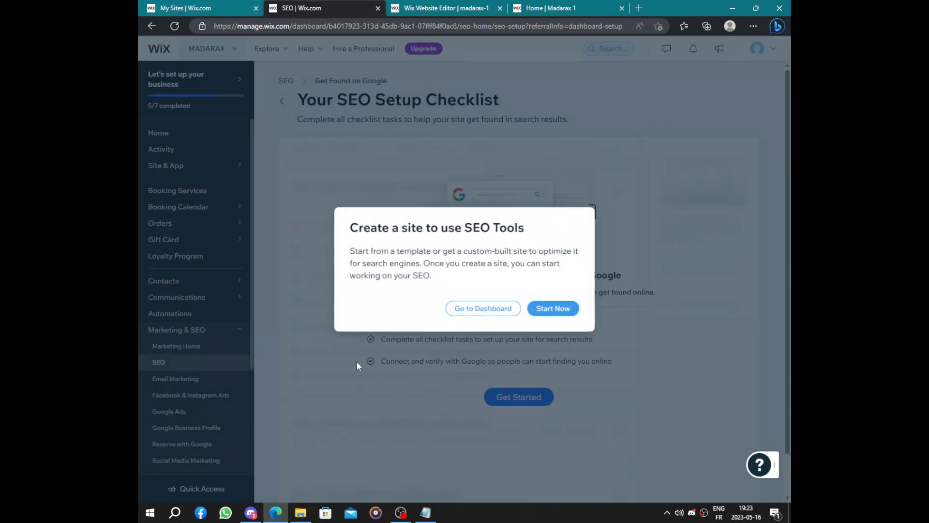
- Start the site creation offered in the SEO Tools notice and let the site editor load
drag(351, 227, 547, 229)
click(547, 229)
click(535, 7)
click(309, 4)
click(546, 313)
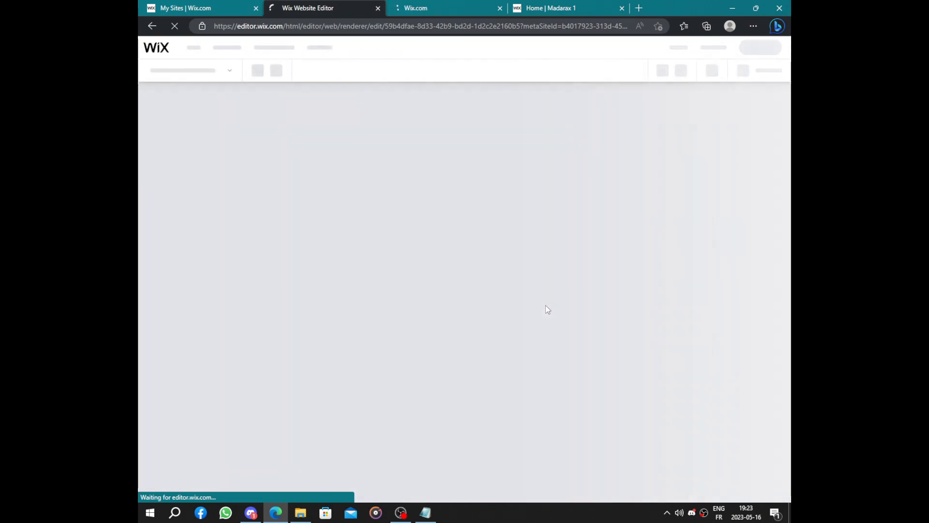
click(411, 11)
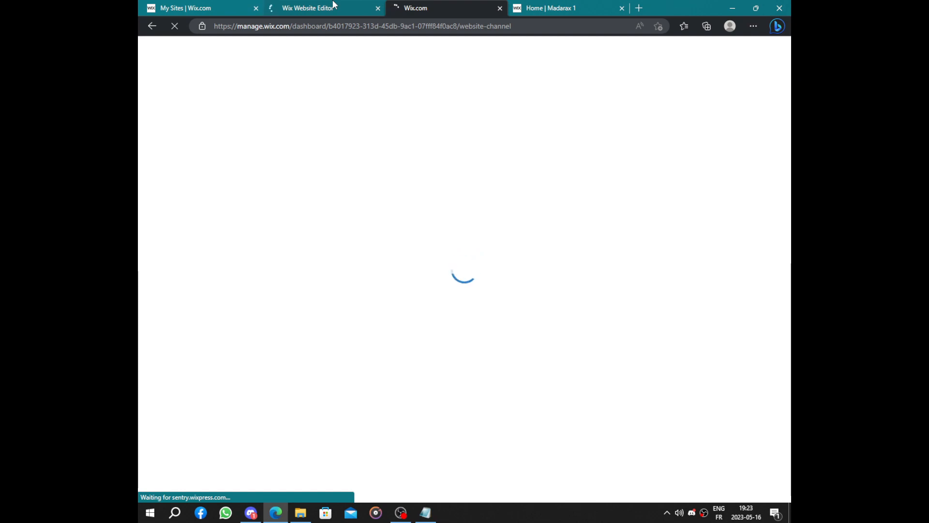
click(333, 6)
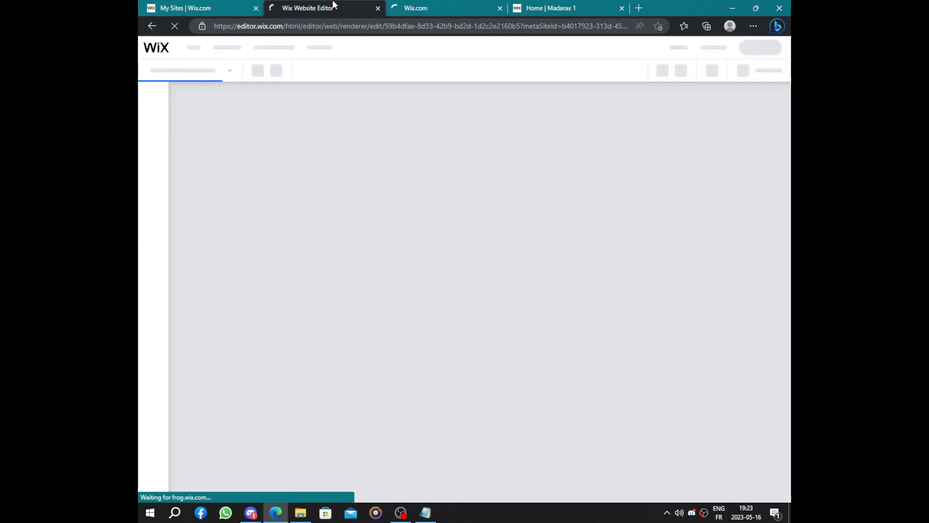
key(ctrl+Tab)
click(345, 4)
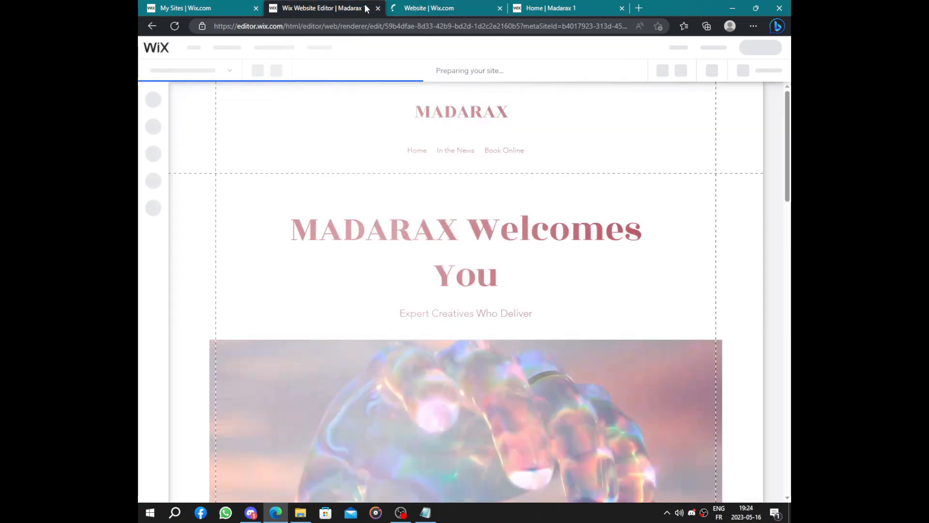
- Review the live homepage from its header down to the service and contact sections
click(553, 5)
scroll(506, 204, down, 5)
scroll(514, 235, up, 5)
scroll(514, 220, down, 5)
scroll(515, 219, up, 5)
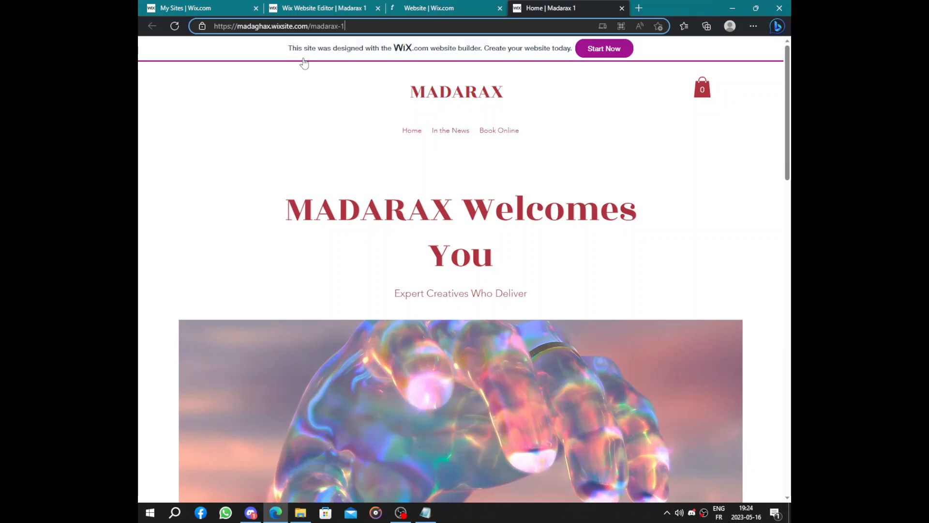
scroll(564, 165, down, 10)
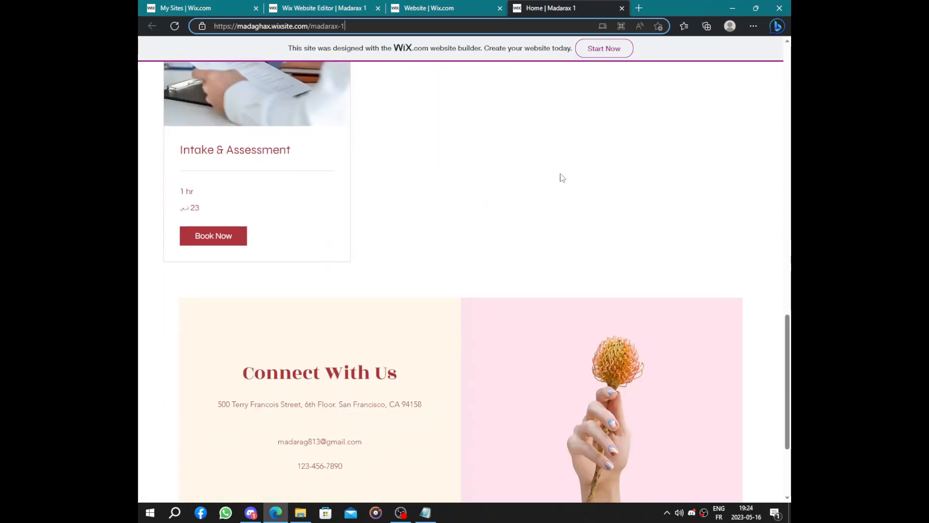
scroll(562, 177, up, 10)
- Close the site editor and go to the Home page of the Madarax 1 dashboard
click(450, 8)
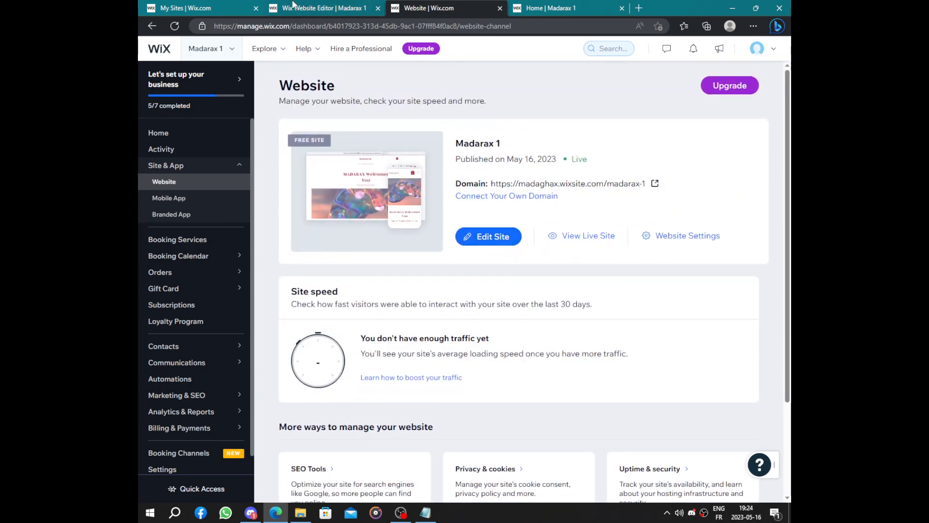
click(293, 5)
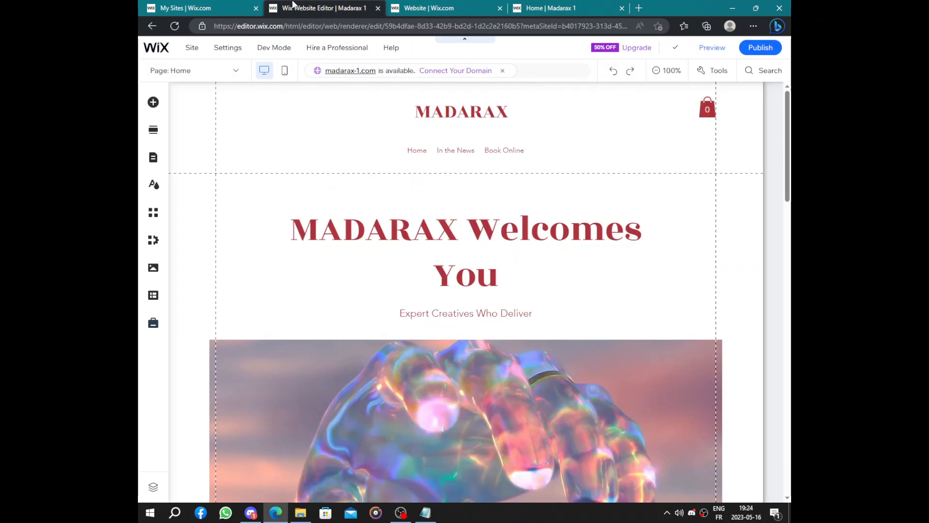
click(378, 8)
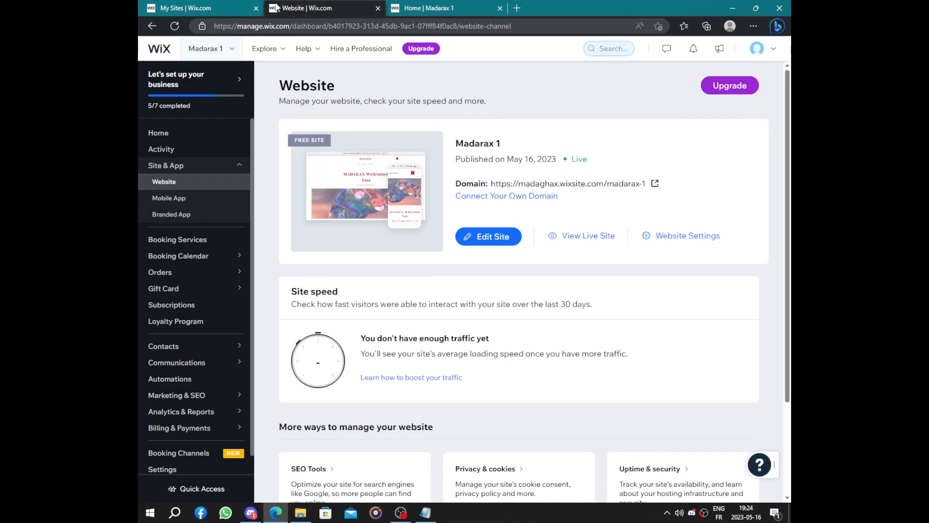
click(207, 140)
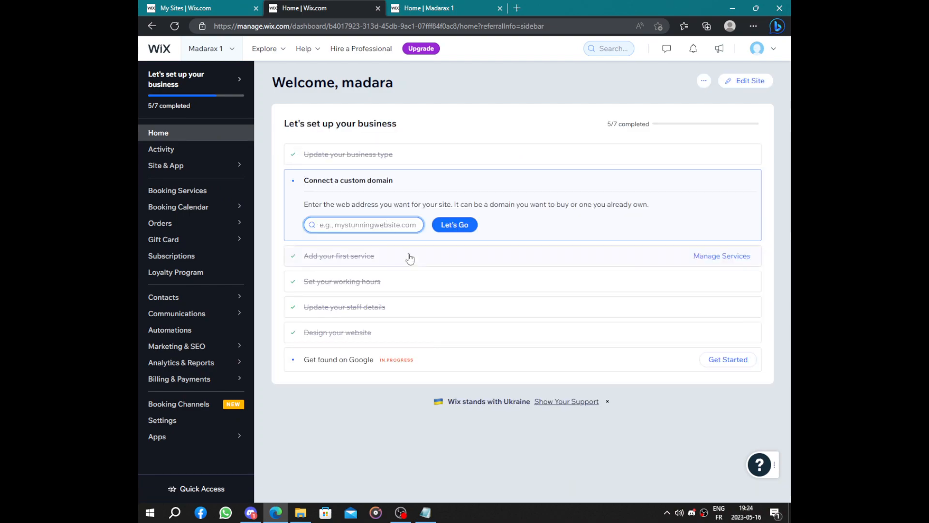
- Start the Get found on Google SEO setup and enter Madara as the business or brand name
click(463, 358)
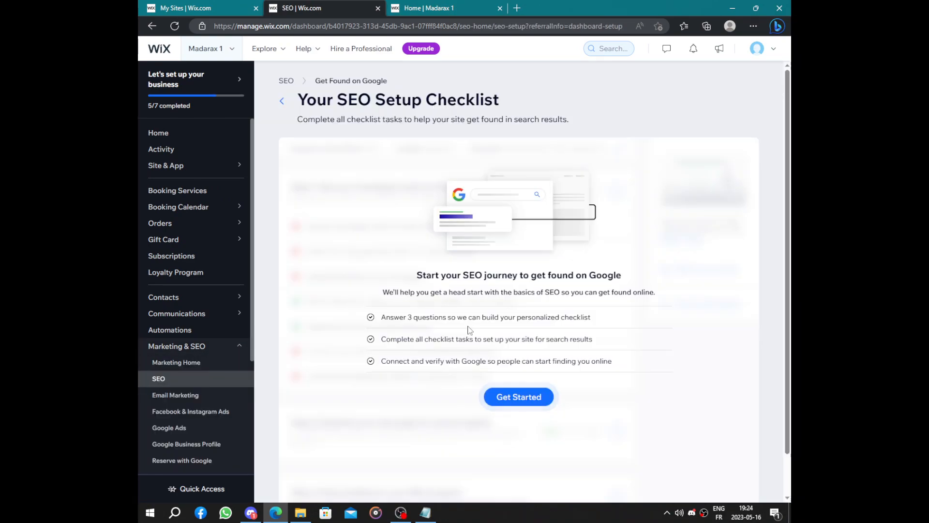
click(518, 400)
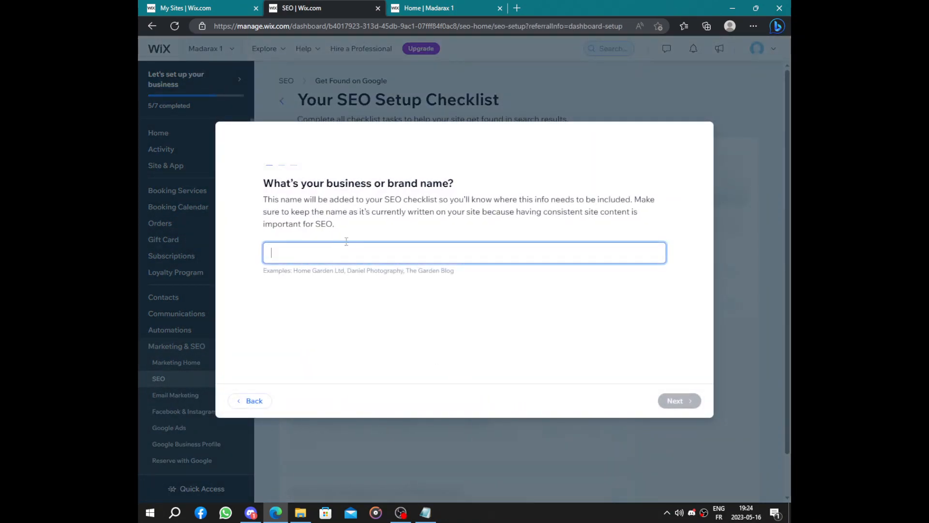
text(Ara)
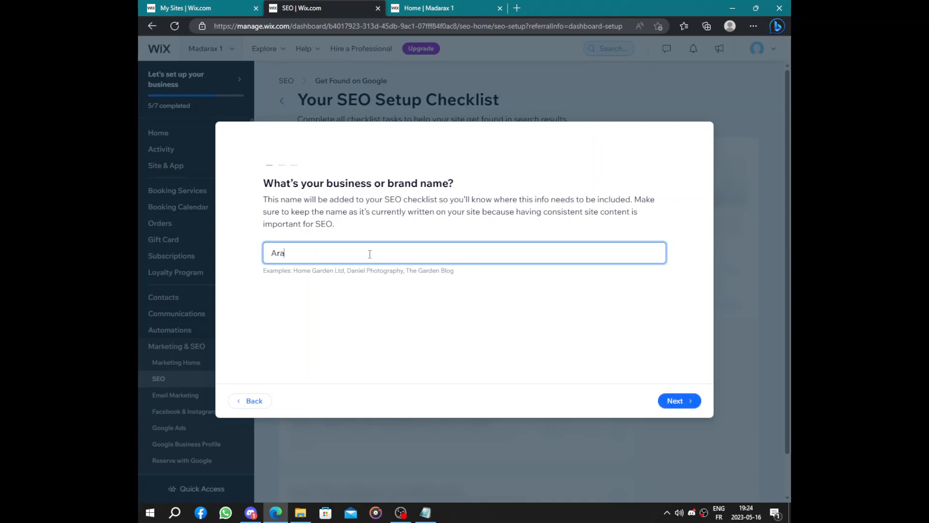
key(BackSpace)
key(BackSpace)
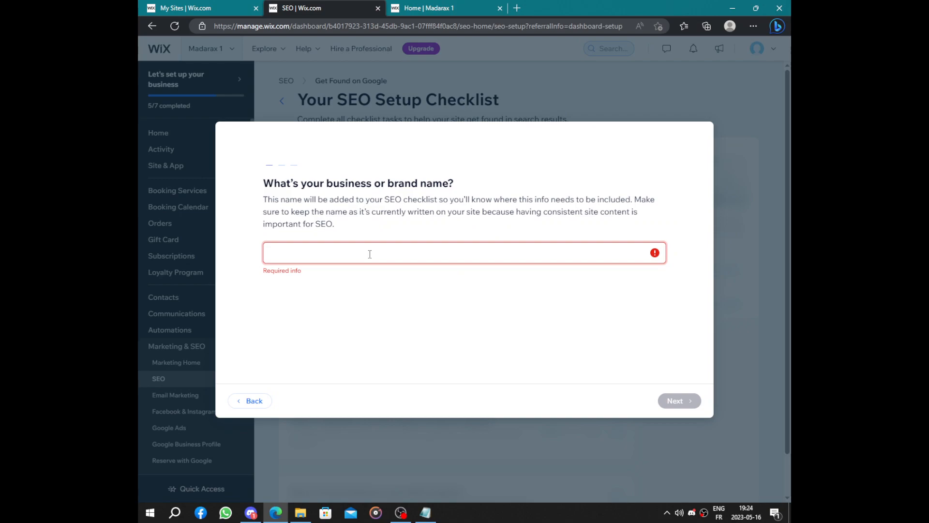
text(A)
key(BackSpace)
text(Madara)
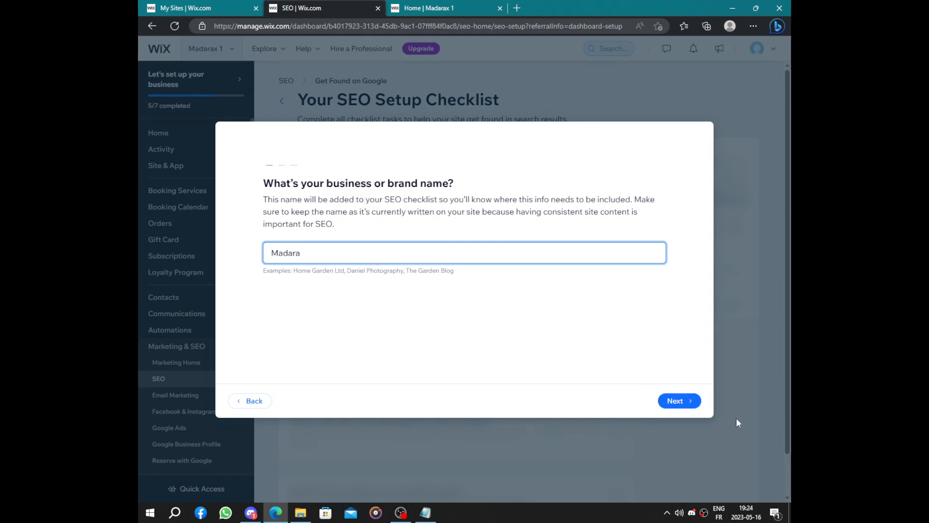
click(679, 400)
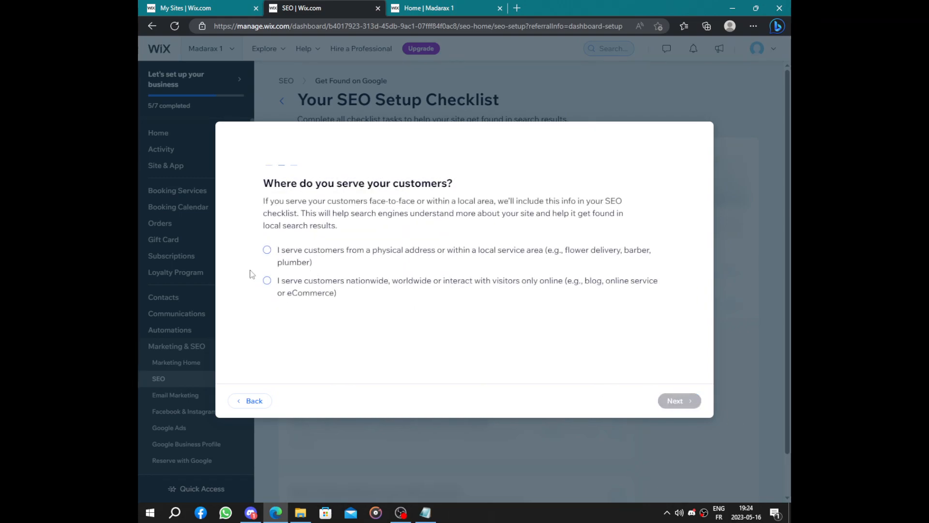
- Specify that customers are served nationwide, worldwide or only online, and continue to the keywords question
drag(257, 248, 517, 333)
click(517, 333)
click(291, 282)
click(679, 403)
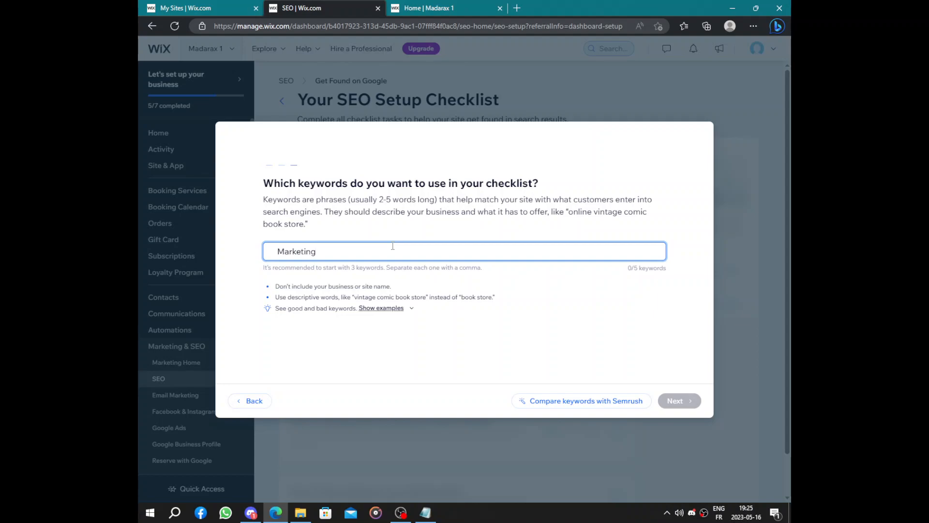
- Add the keywords Marketing and market, generate the SEO setup checklist and look over its tasks
key(Return)
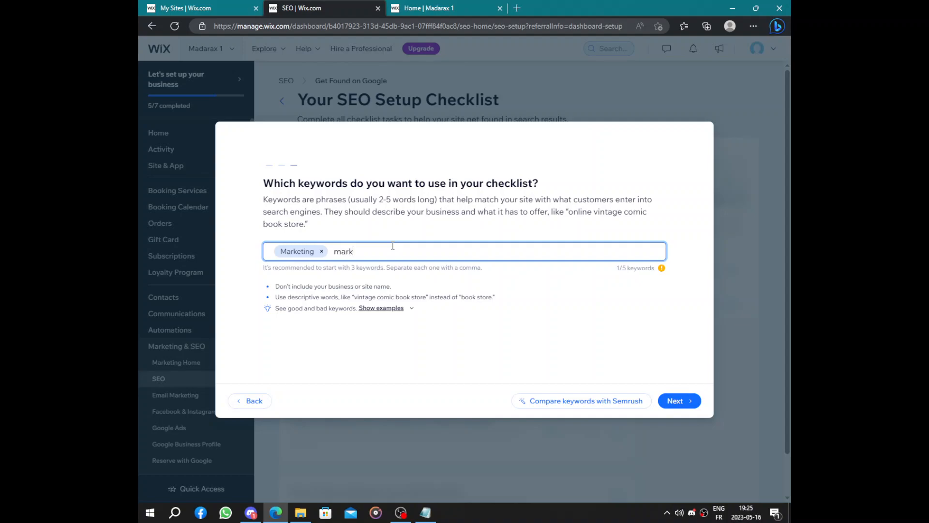
key(Return)
click(692, 402)
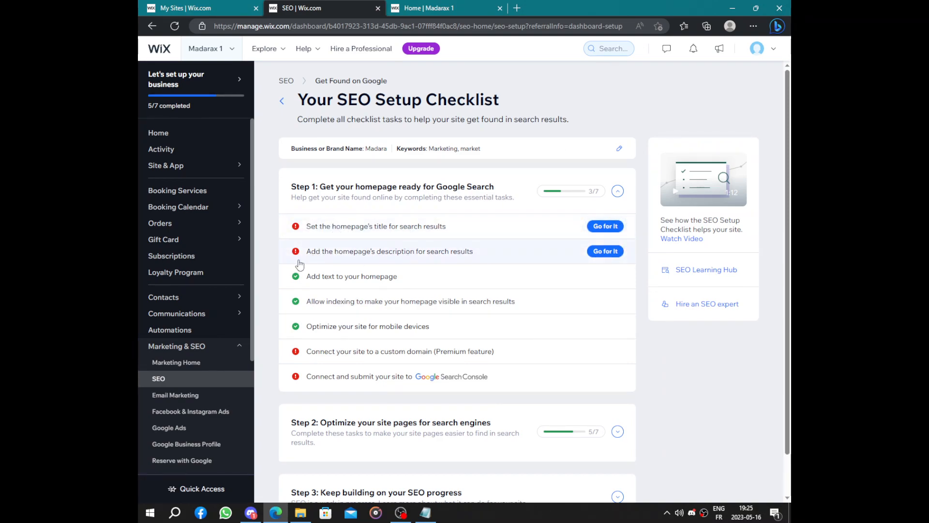
scroll(446, 379, down, 1)
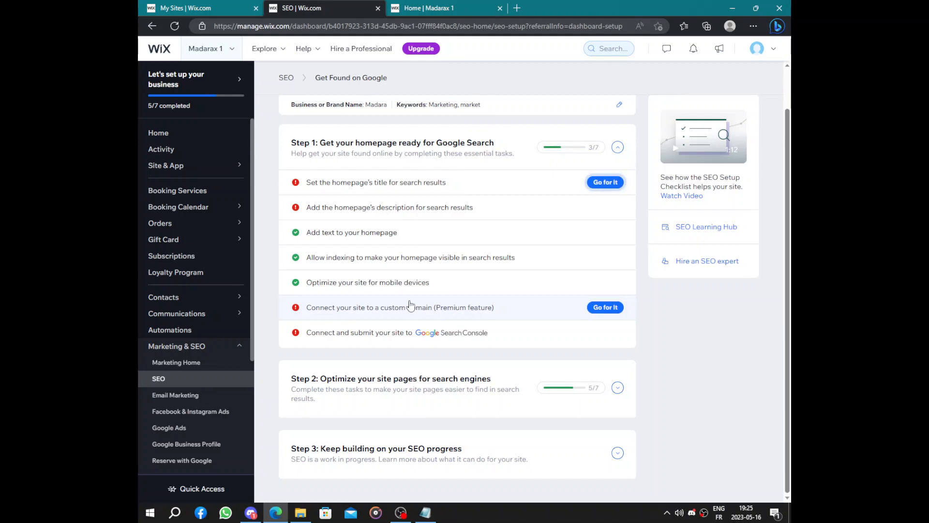
- Reload the live site and review its homepage down to the footer
click(428, 8)
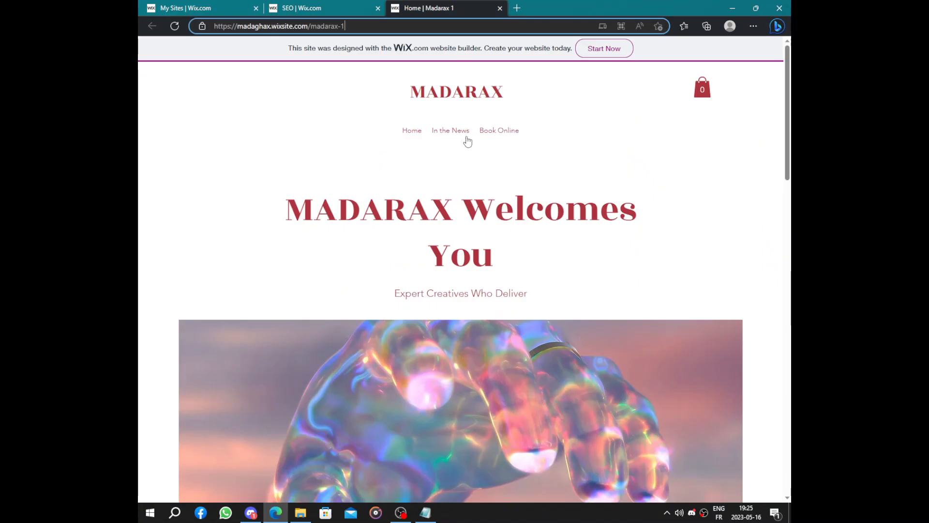
click(174, 26)
scroll(546, 148, down, 15)
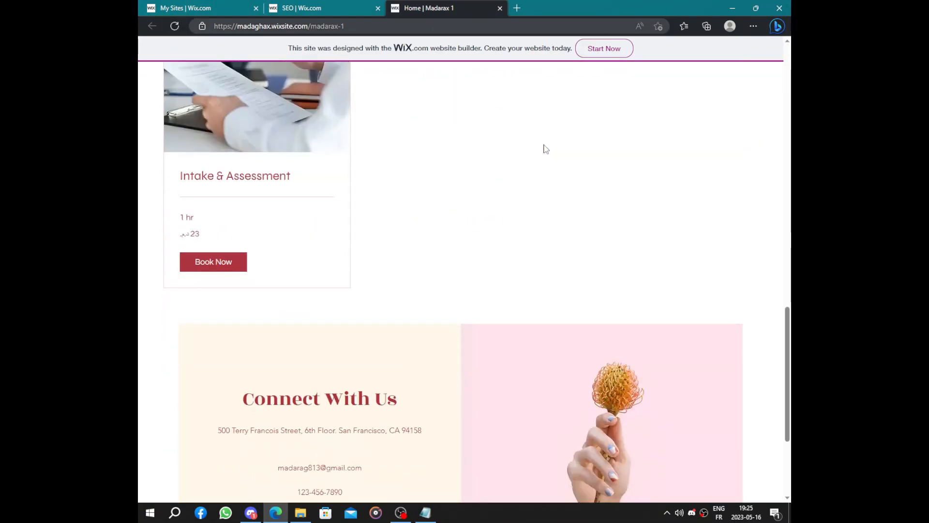
scroll(545, 148, down, 4)
scroll(546, 148, up, 18)
scroll(545, 147, down, 15)
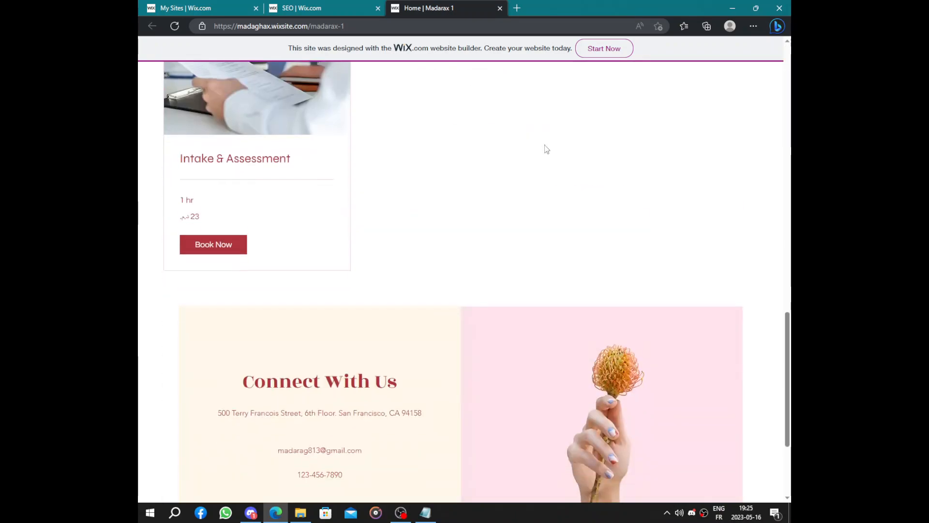
scroll(546, 147, down, 3)
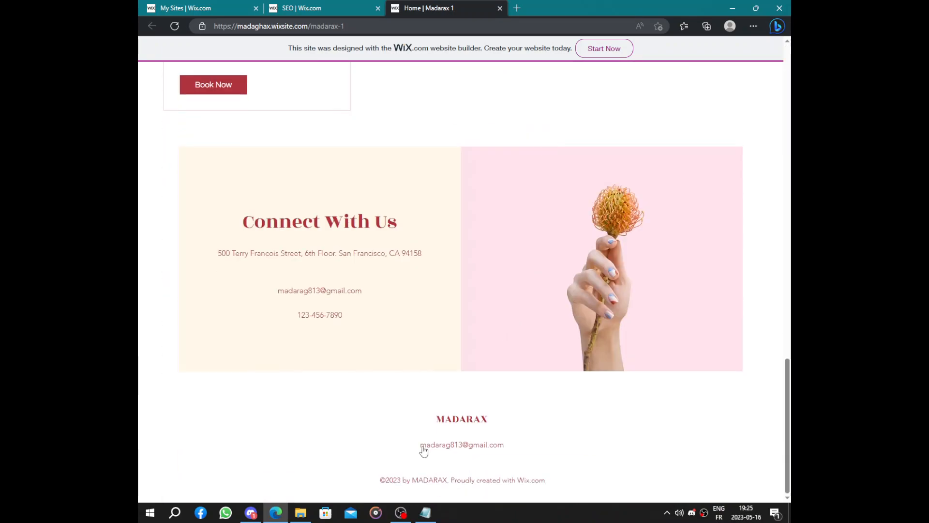
- Try to book the Intake & Assessment service on the live homepage and close the message
scroll(384, 348, up, 7)
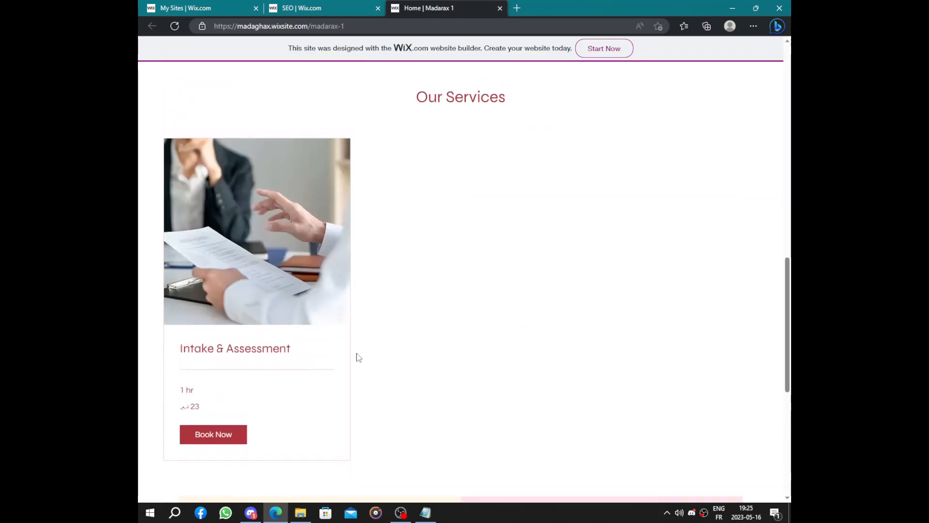
click(222, 438)
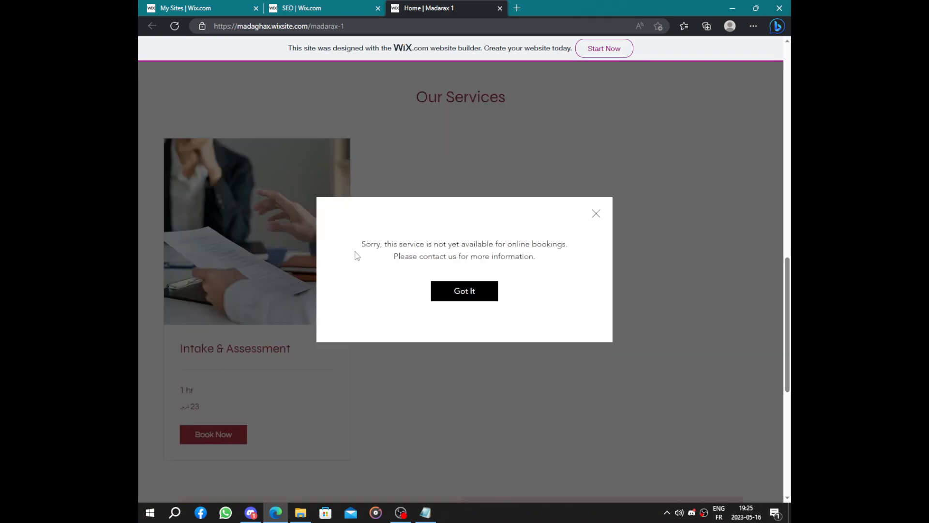
click(595, 213)
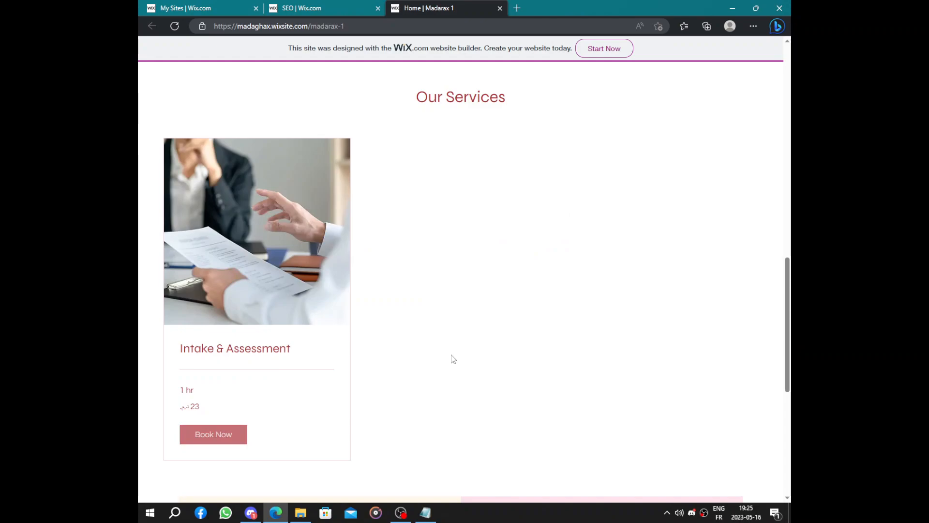
- Examine the live homepage's welcome section, brand text, Our Services card and contact section
scroll(451, 356, up, 9)
scroll(454, 342, down, 10)
scroll(454, 344, up, 2)
scroll(401, 332, down, 5)
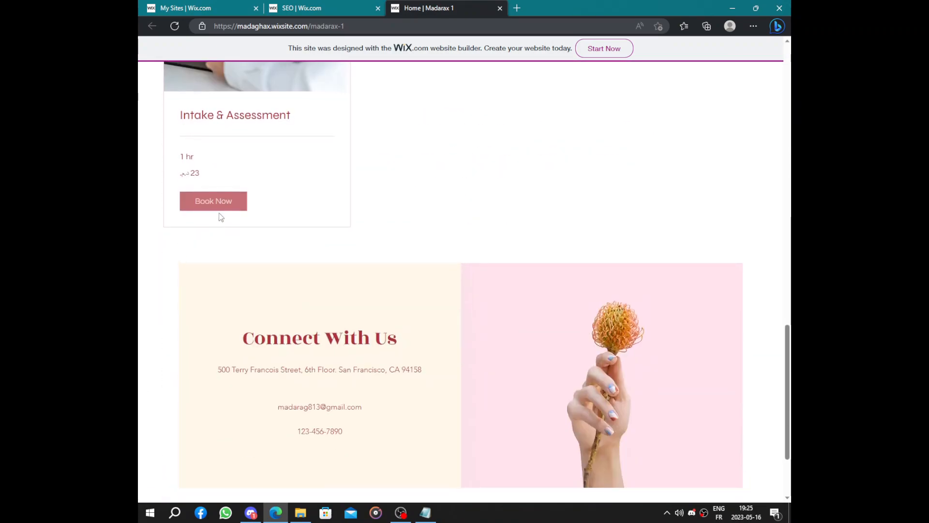
scroll(353, 261, up, 5)
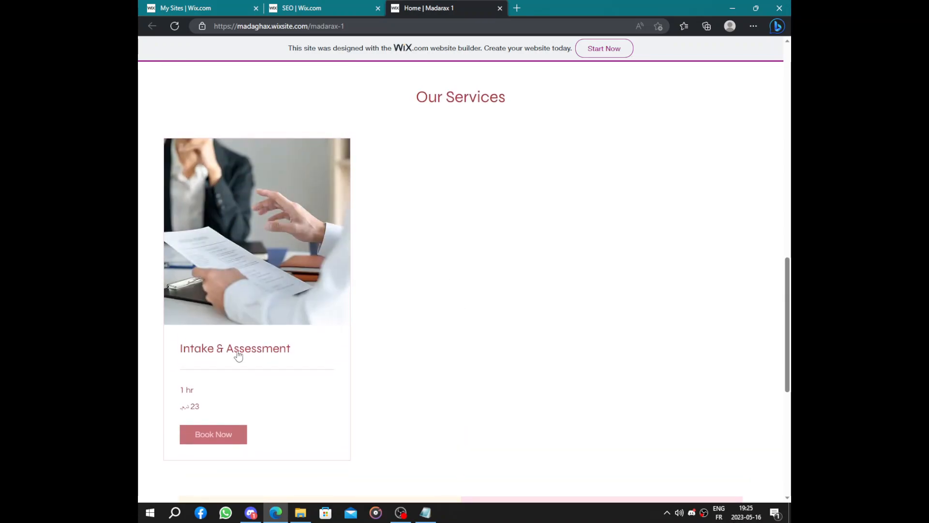
scroll(474, 268, up, 10)
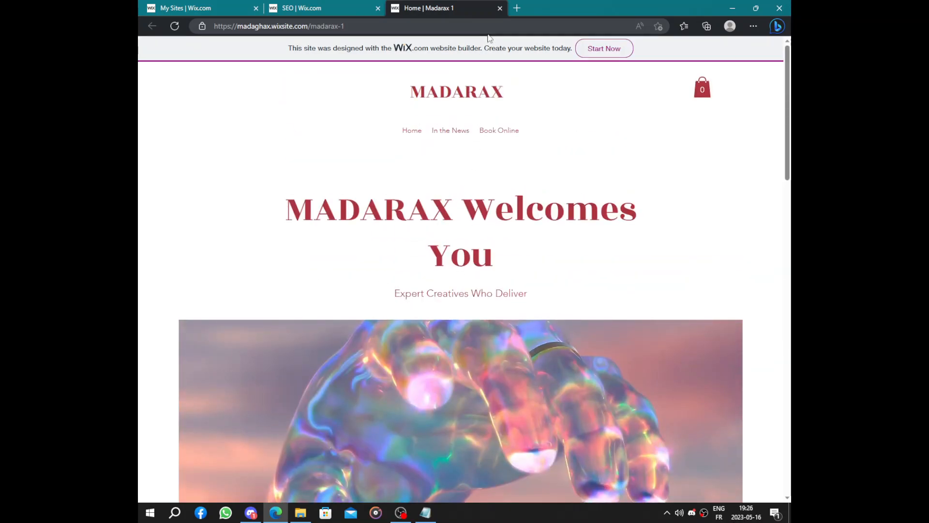
scroll(480, 192, down, 15)
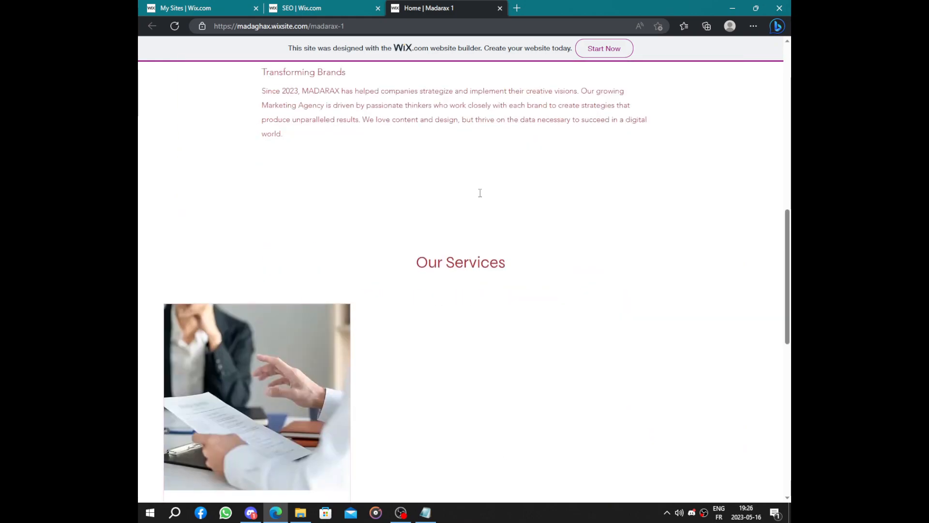
scroll(480, 192, up, 5)
scroll(480, 192, down, 2)
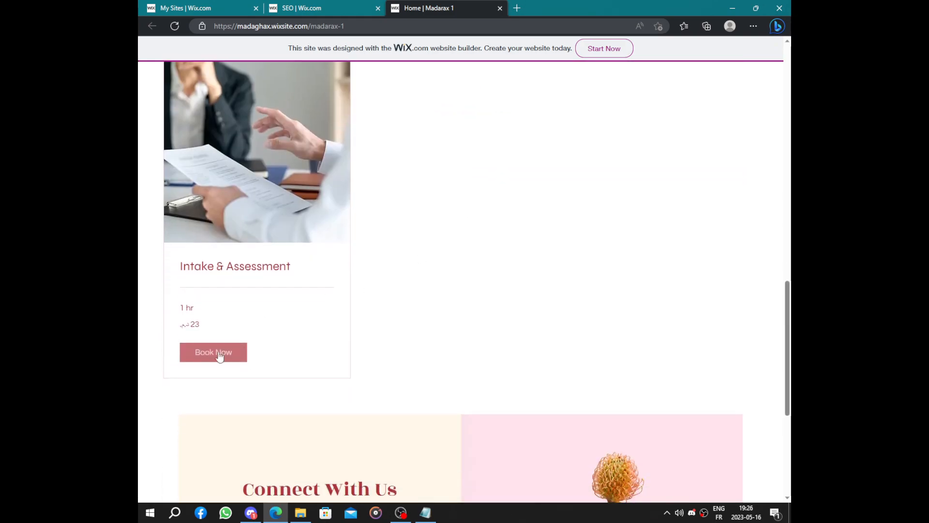
scroll(542, 187, up, 12)
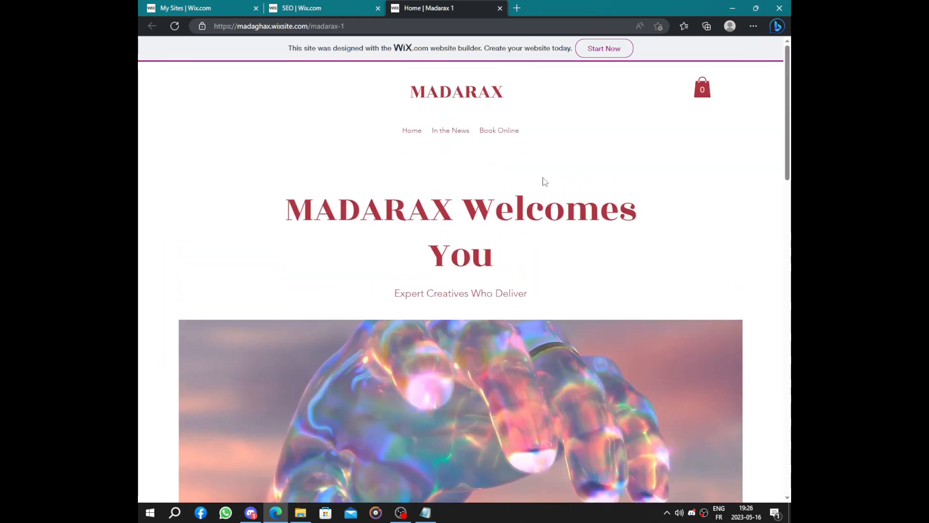